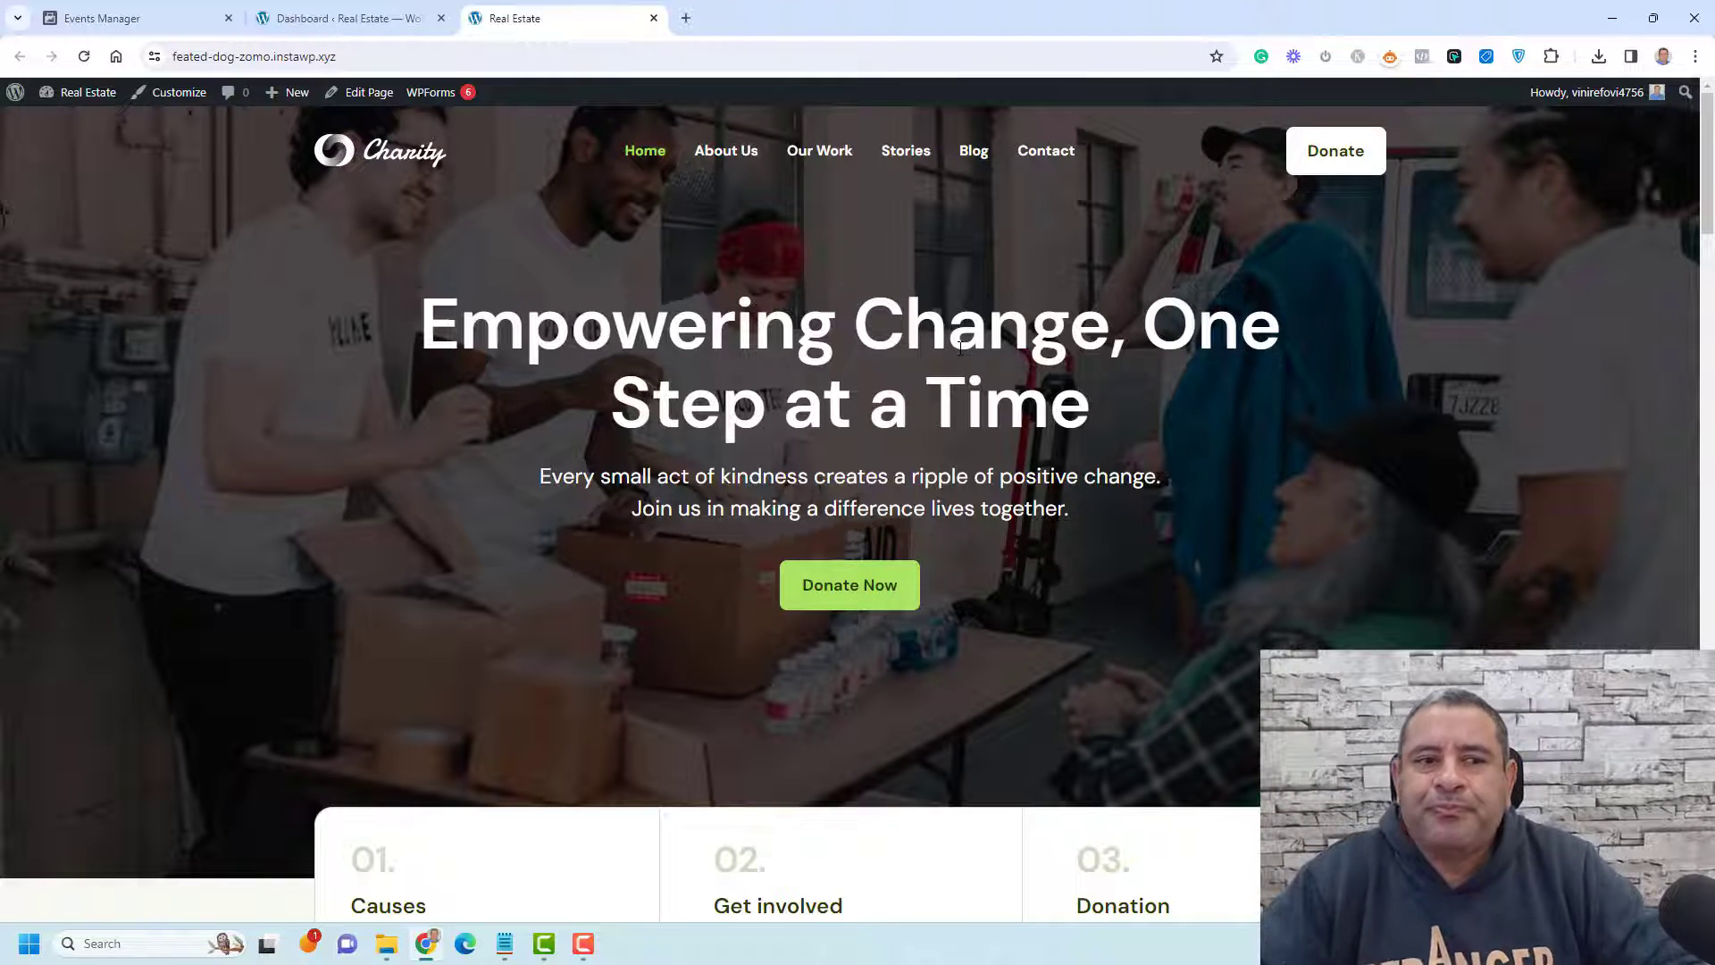
# Step: Review the Install Base Code header-section note in Events Manager, then go back to WordPress
pyautogui.click(151, 29)
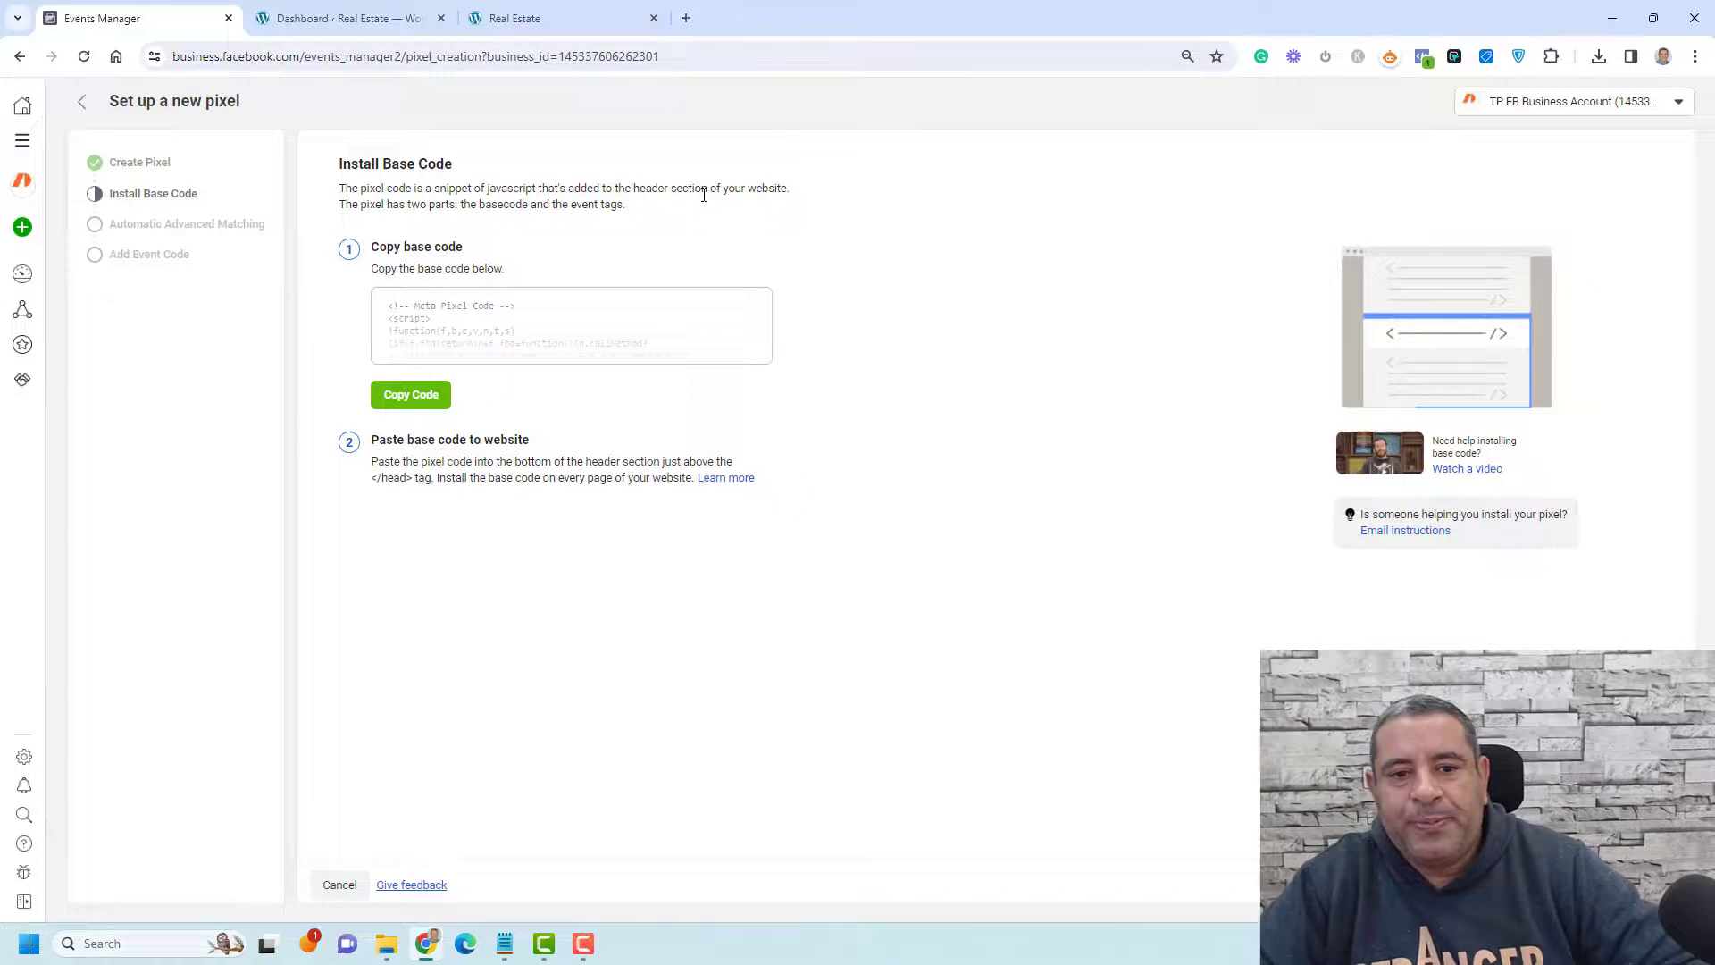
pyautogui.moveTo(625, 187); pyautogui.dragTo(741, 189)
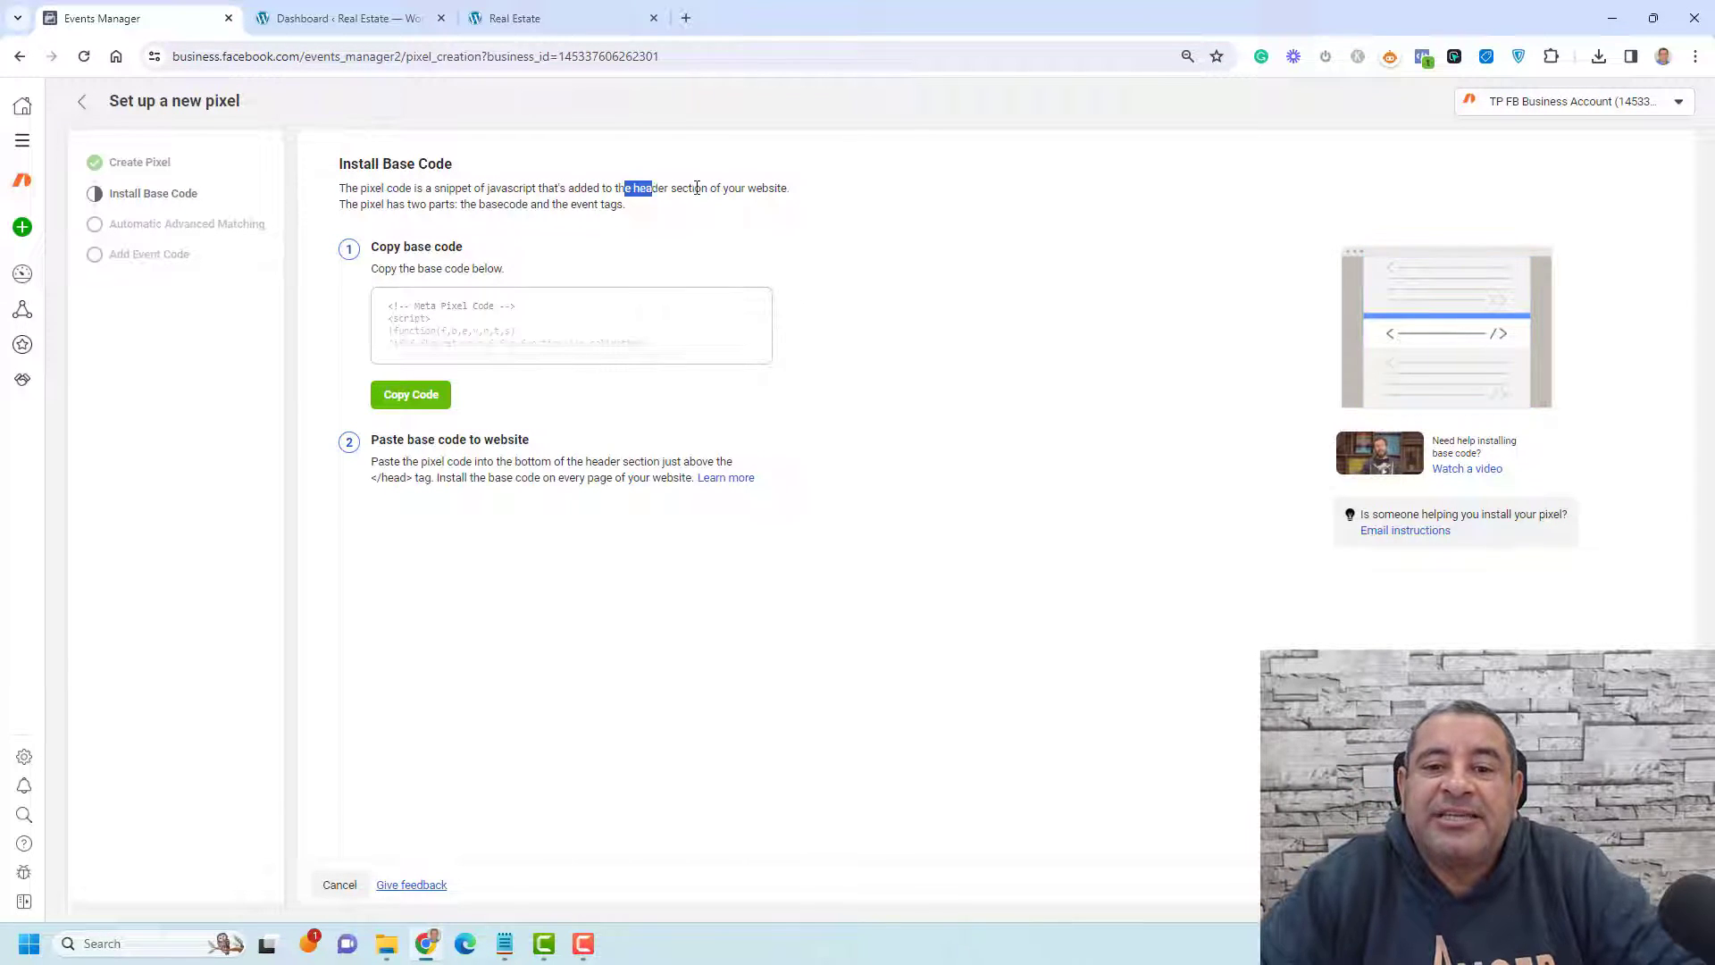
pyautogui.click(823, 241)
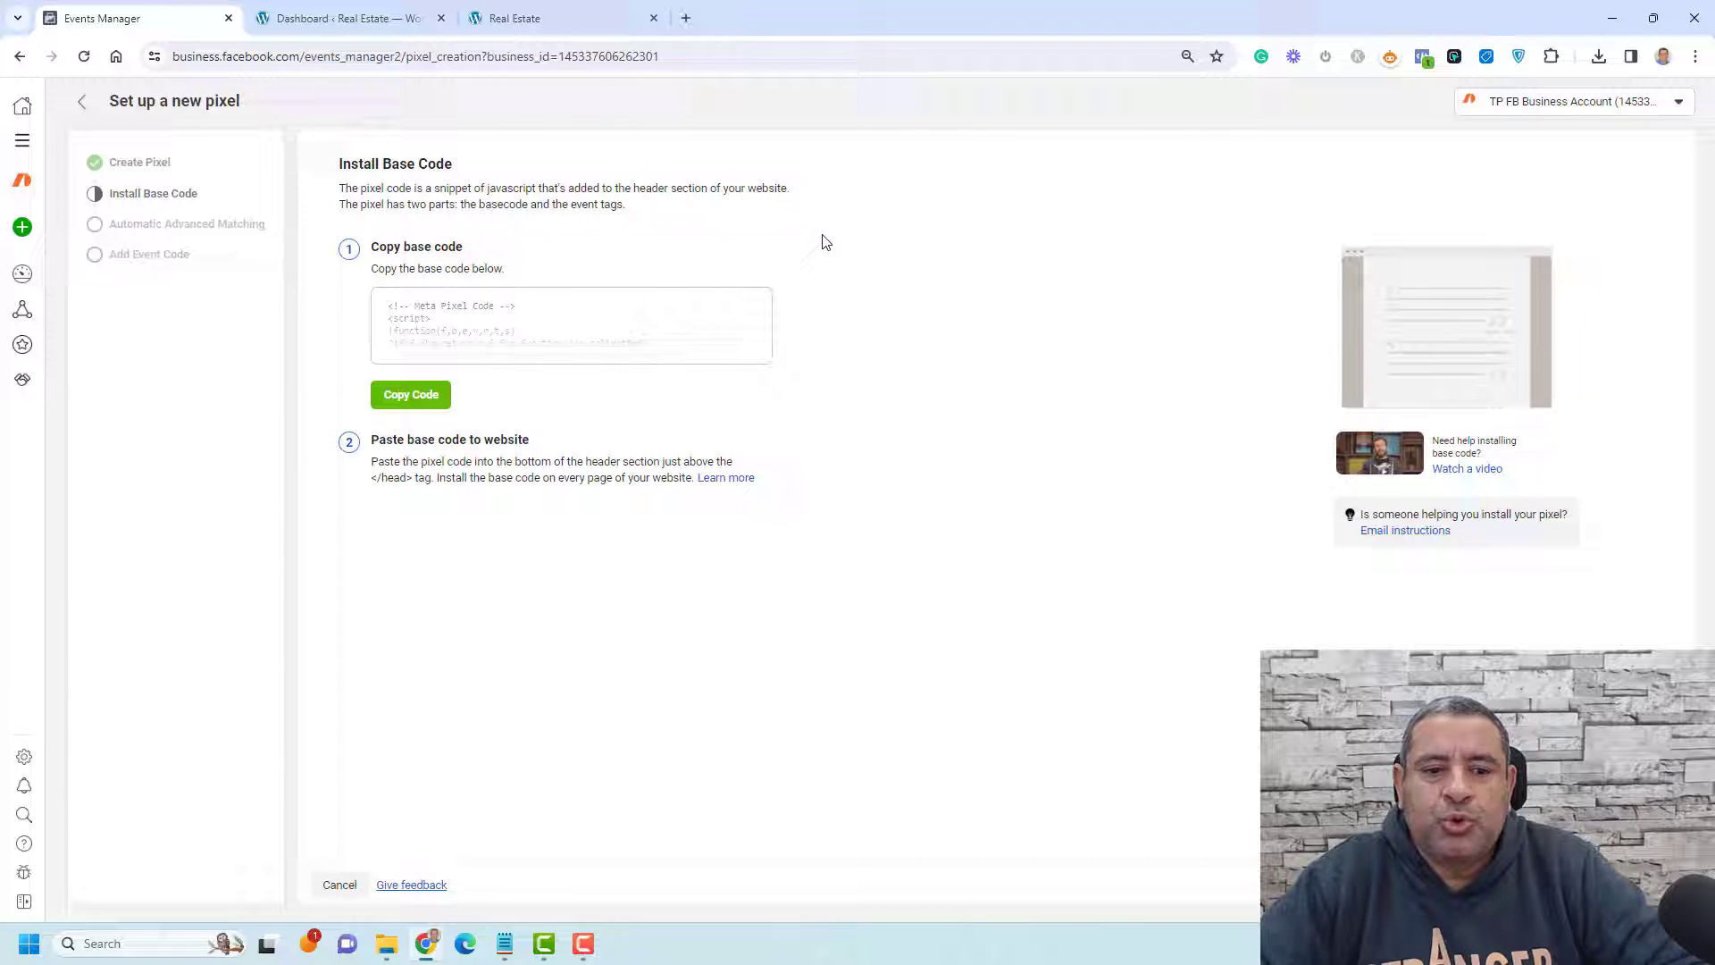
pyautogui.click(418, 397)
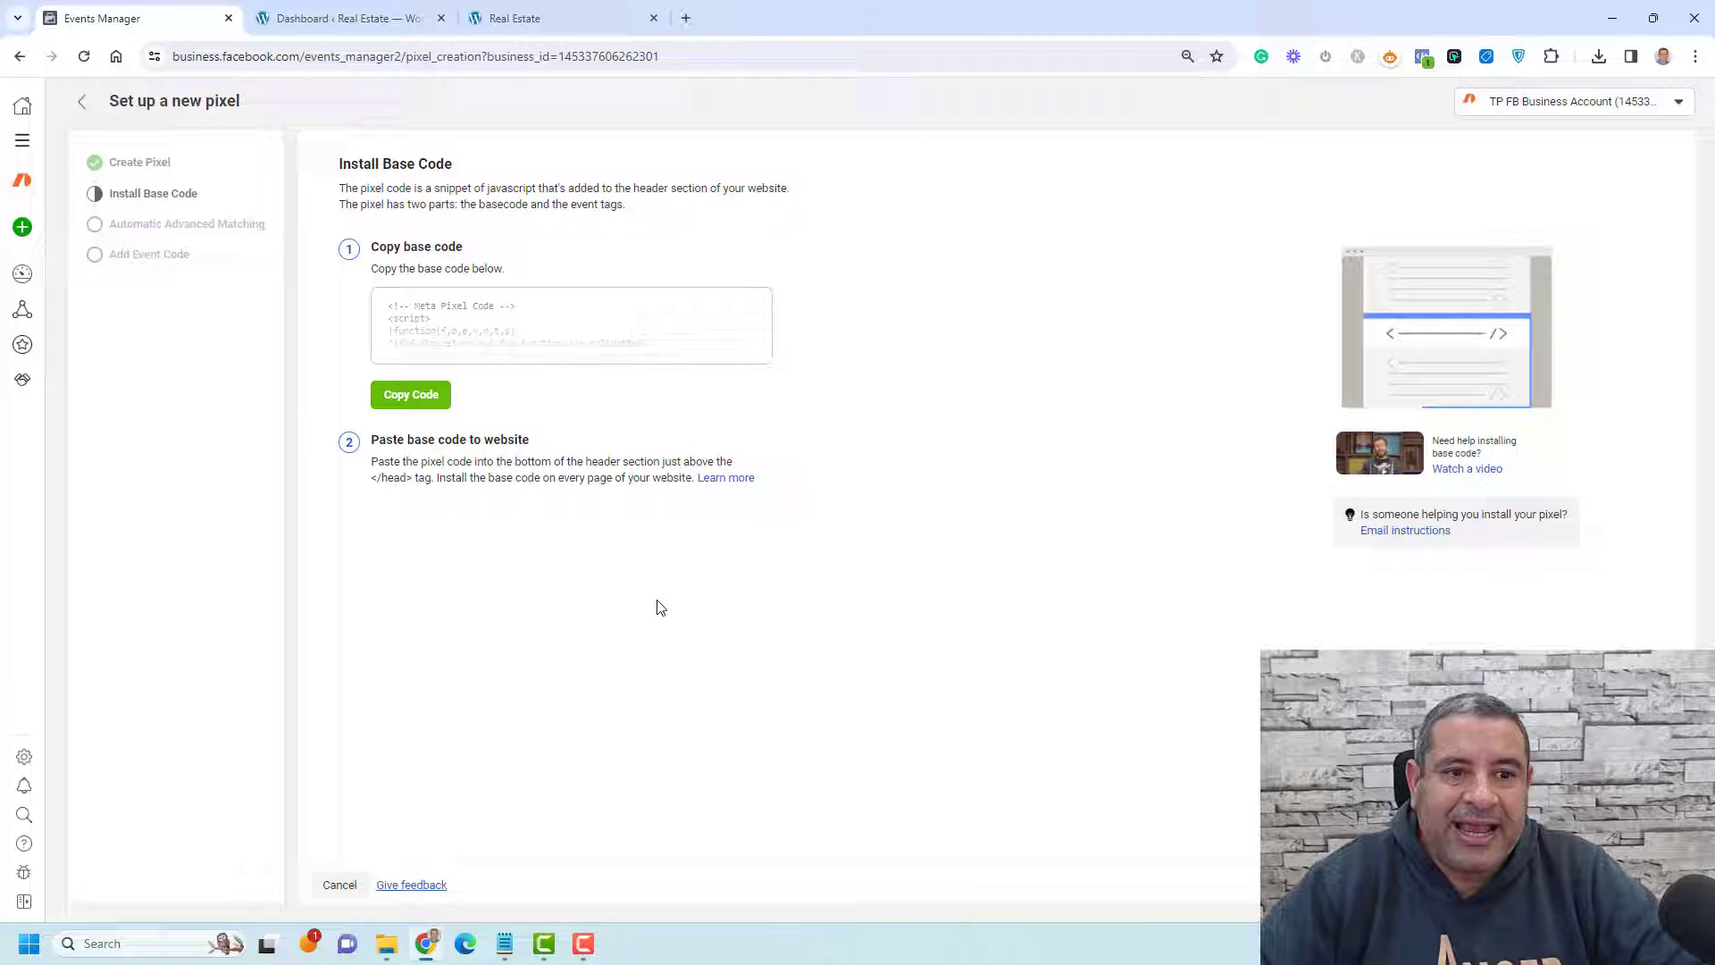
pyautogui.click(369, 26)
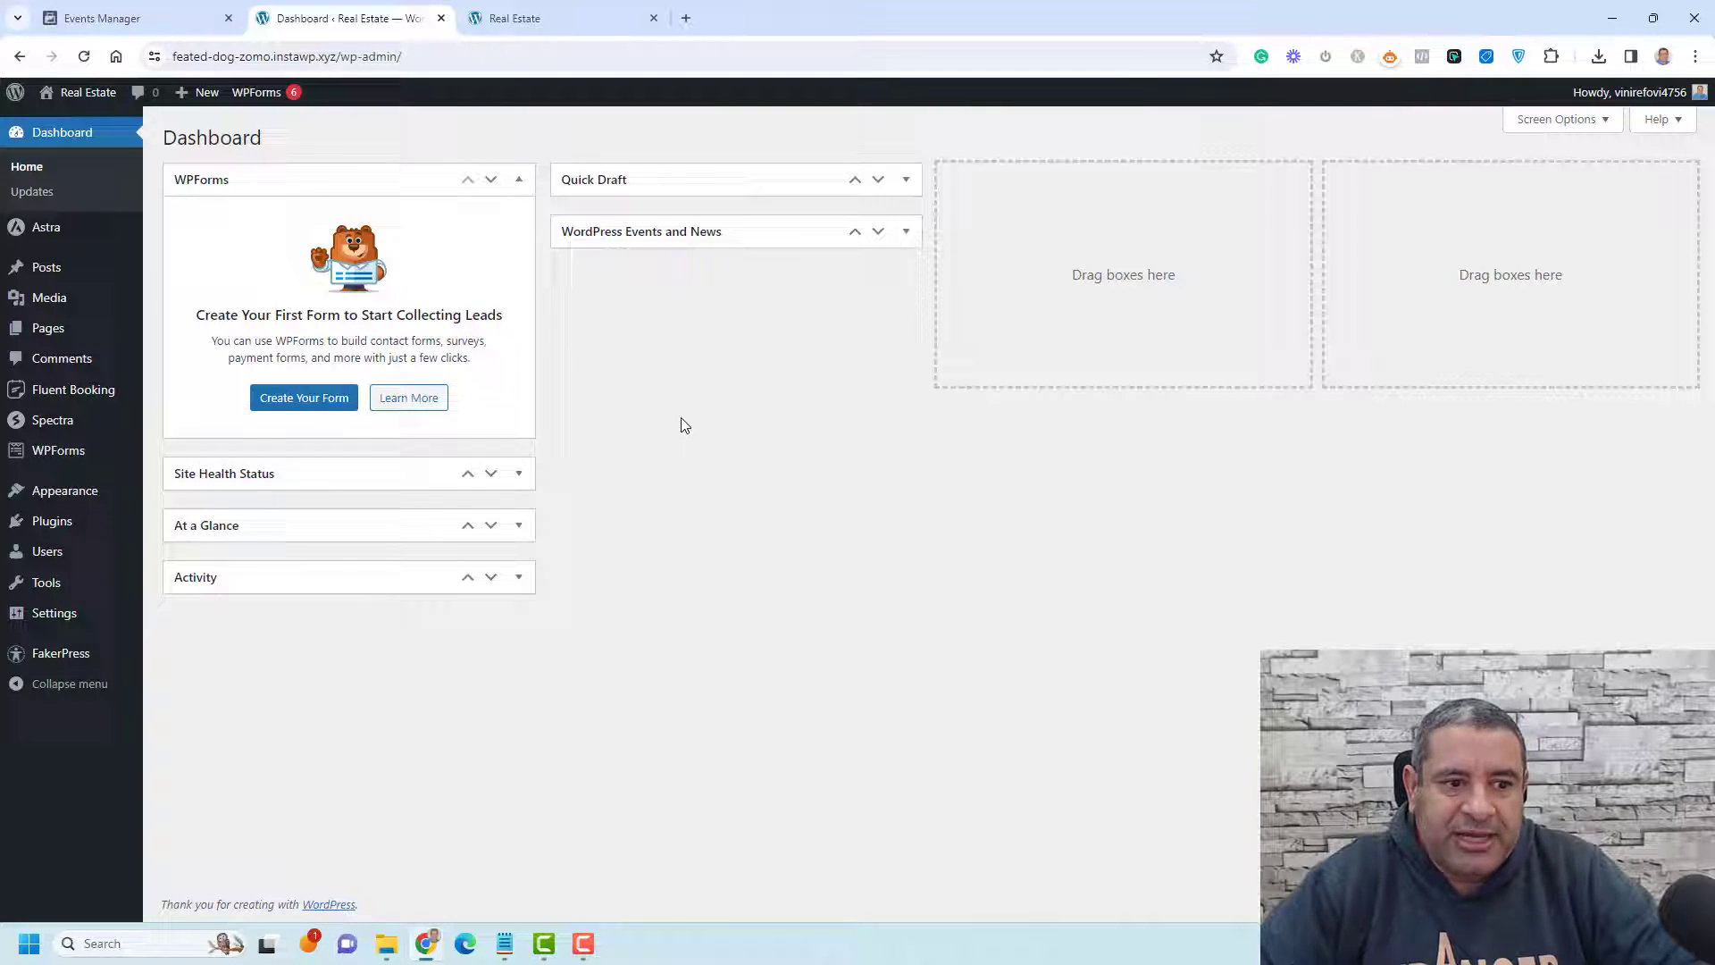
pyautogui.moveTo(46, 228)
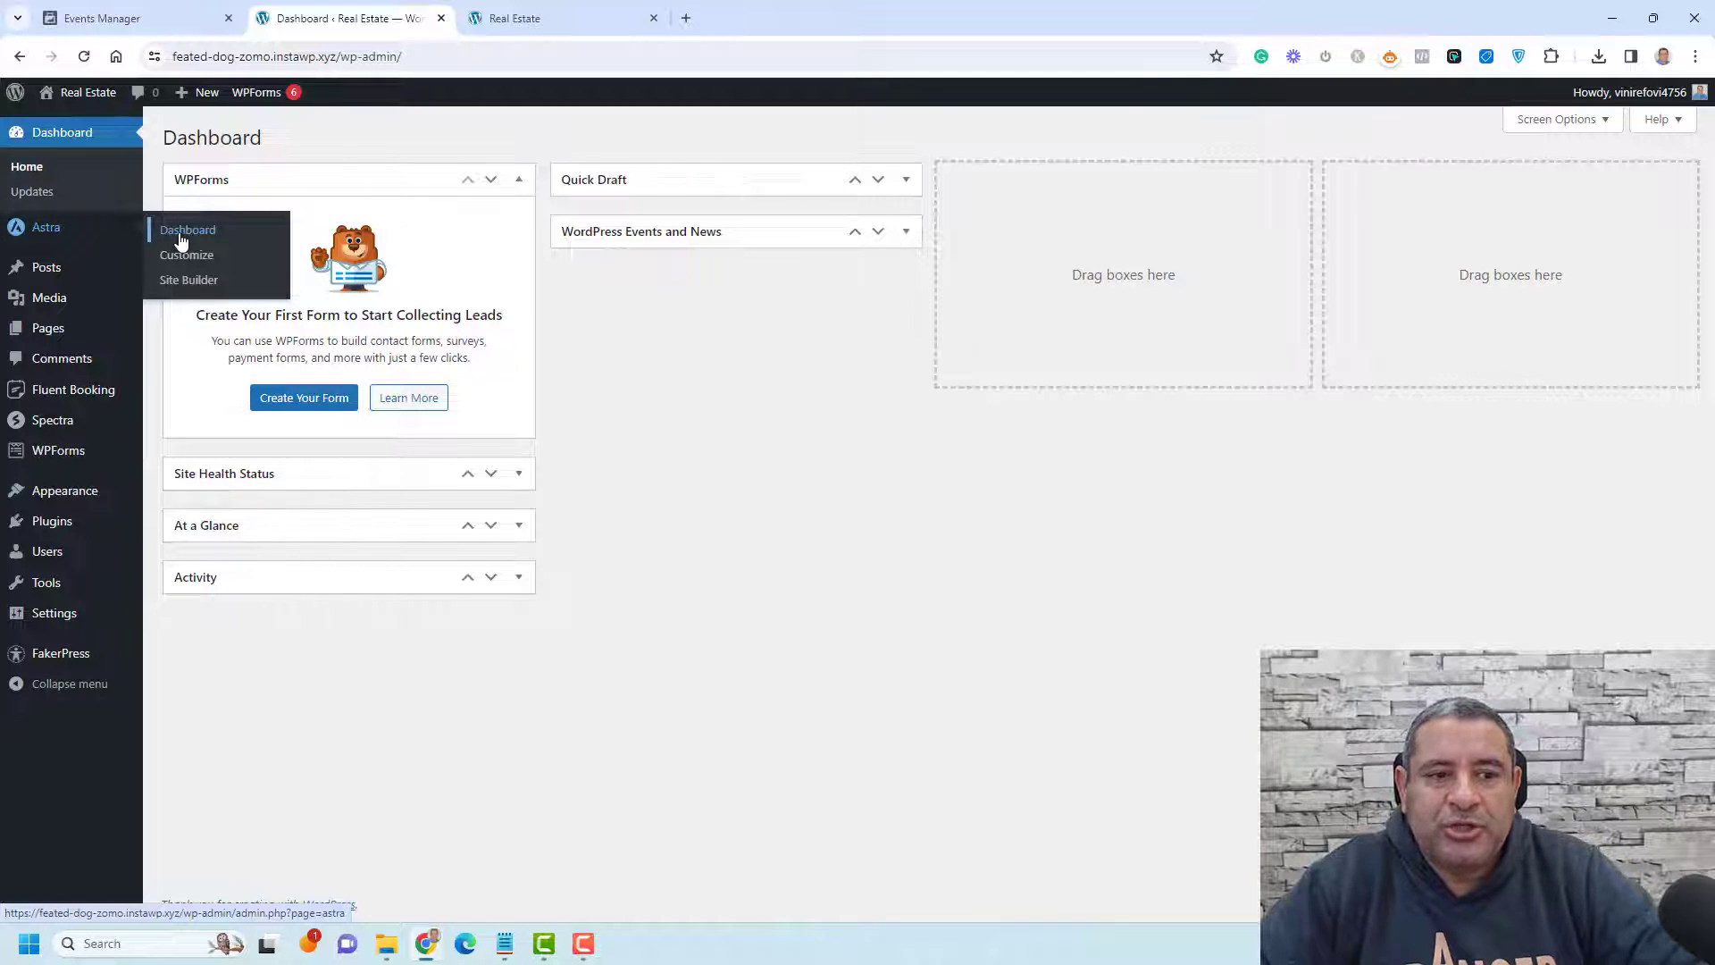
# Step: Go from the Astra theme dashboard into the Astra Site Builder
pyautogui.click(182, 239)
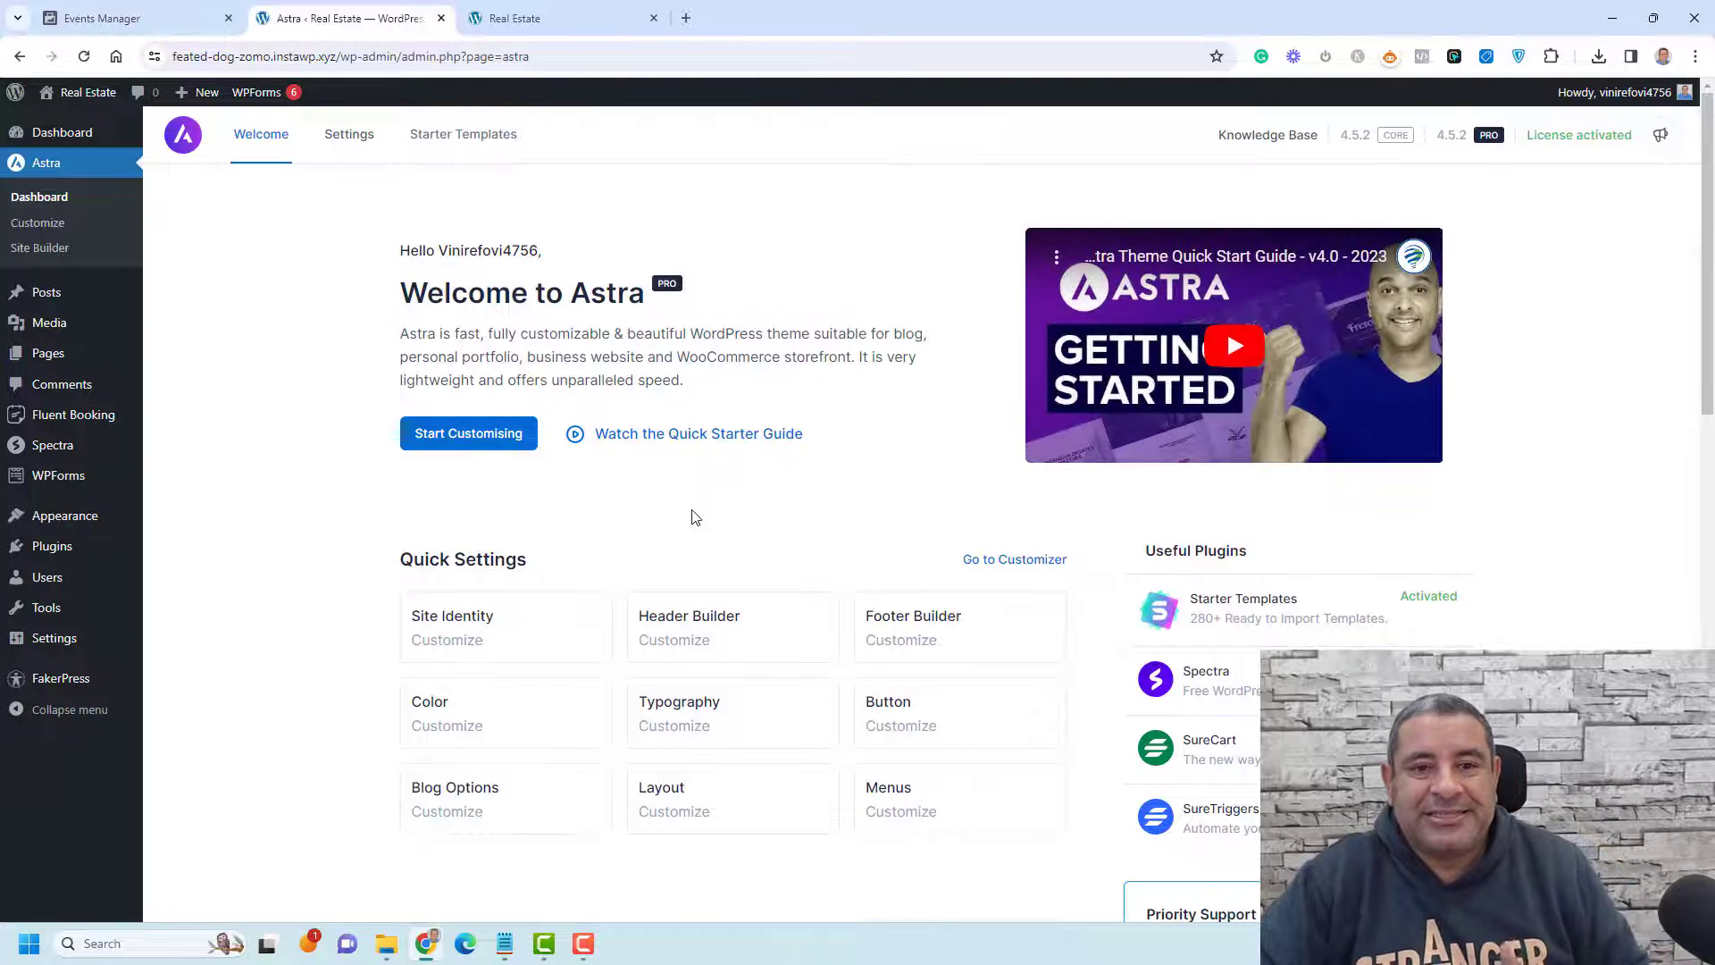
pyautogui.scroll(-3, 693, 518)
pyautogui.scroll(-3, 692, 517)
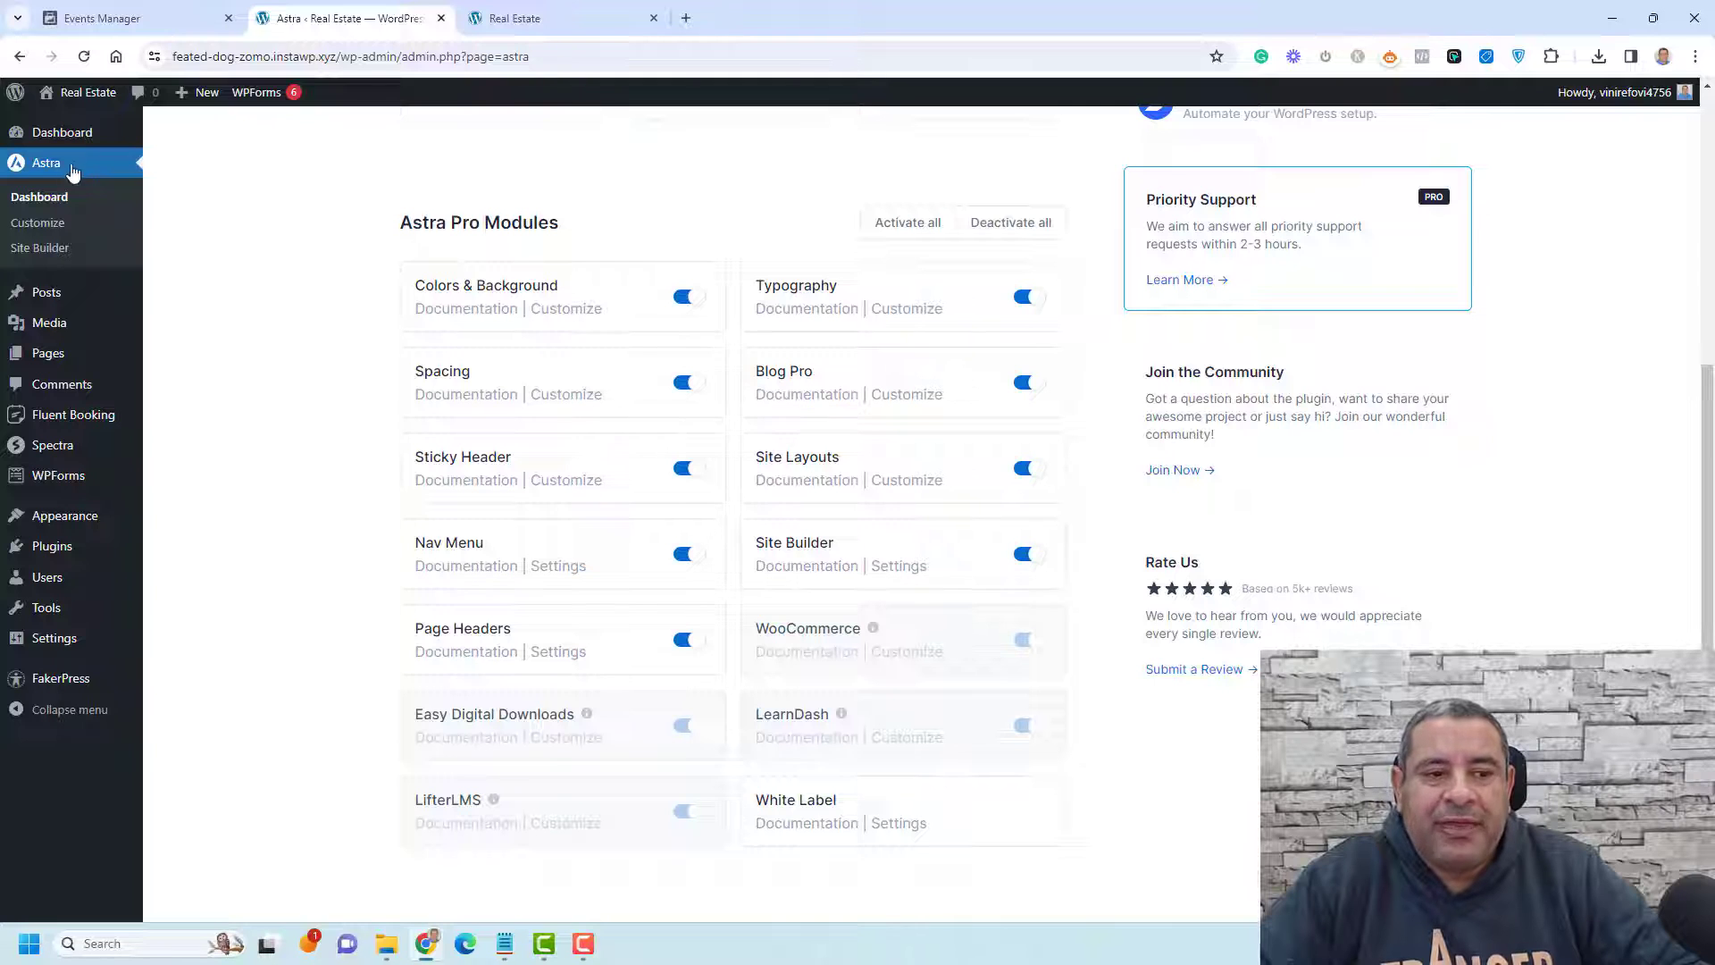
pyautogui.click(39, 247)
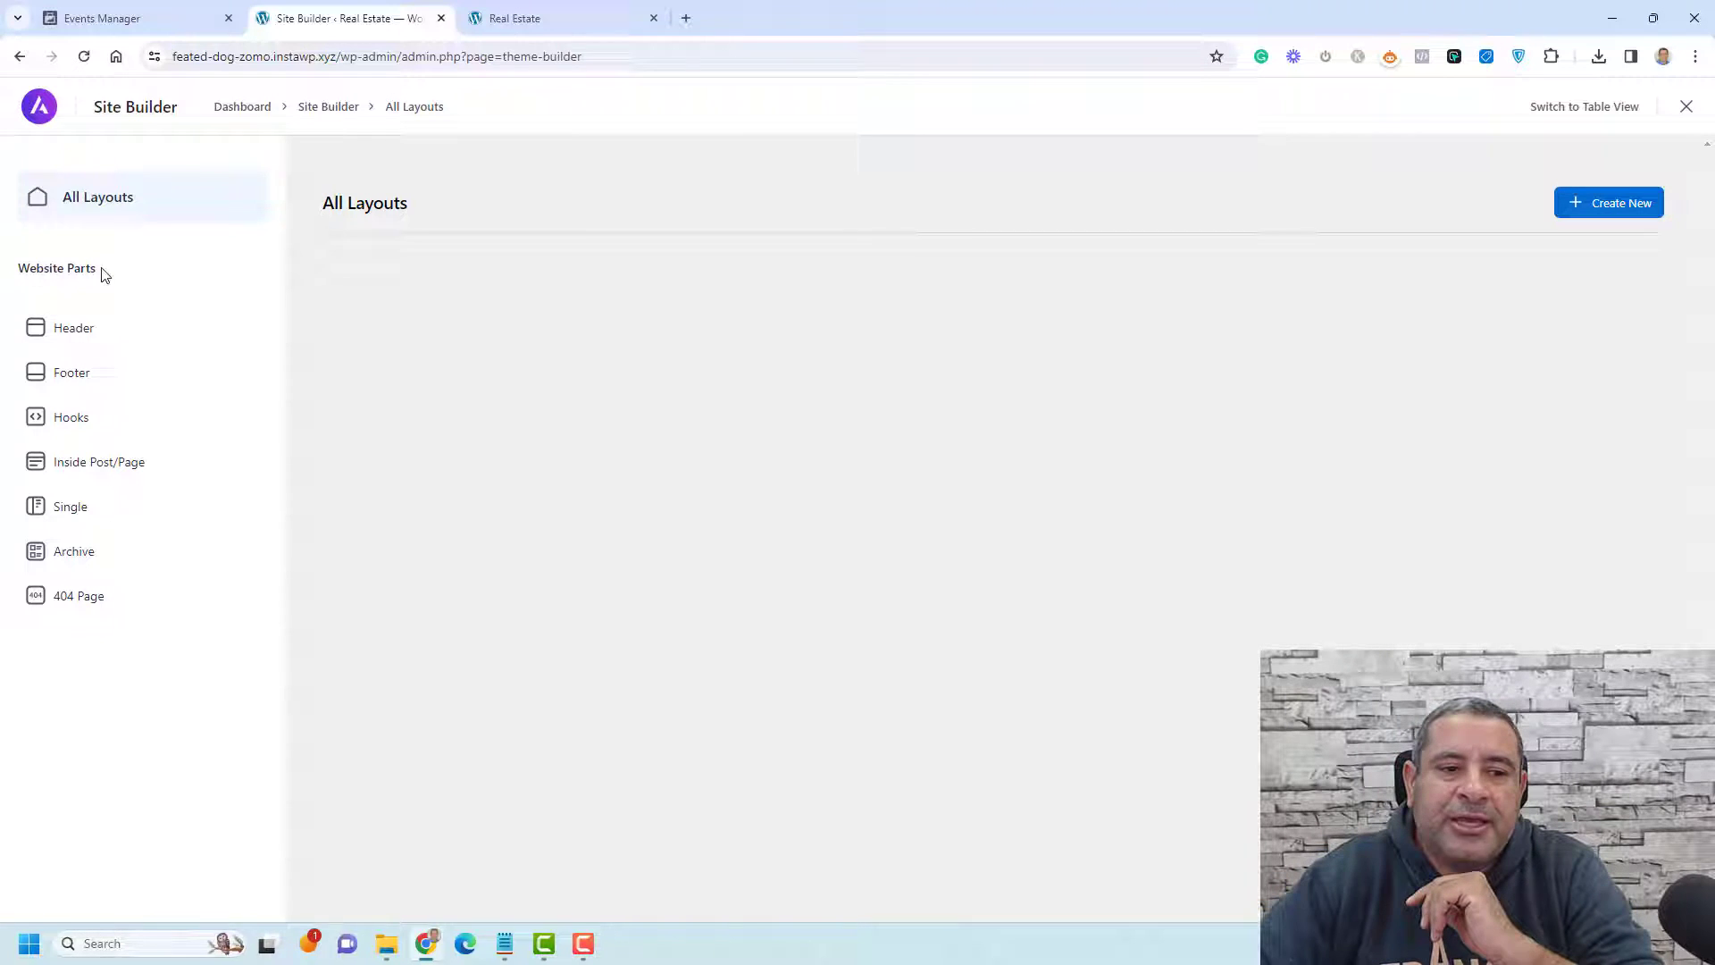
pyautogui.moveTo(70, 416)
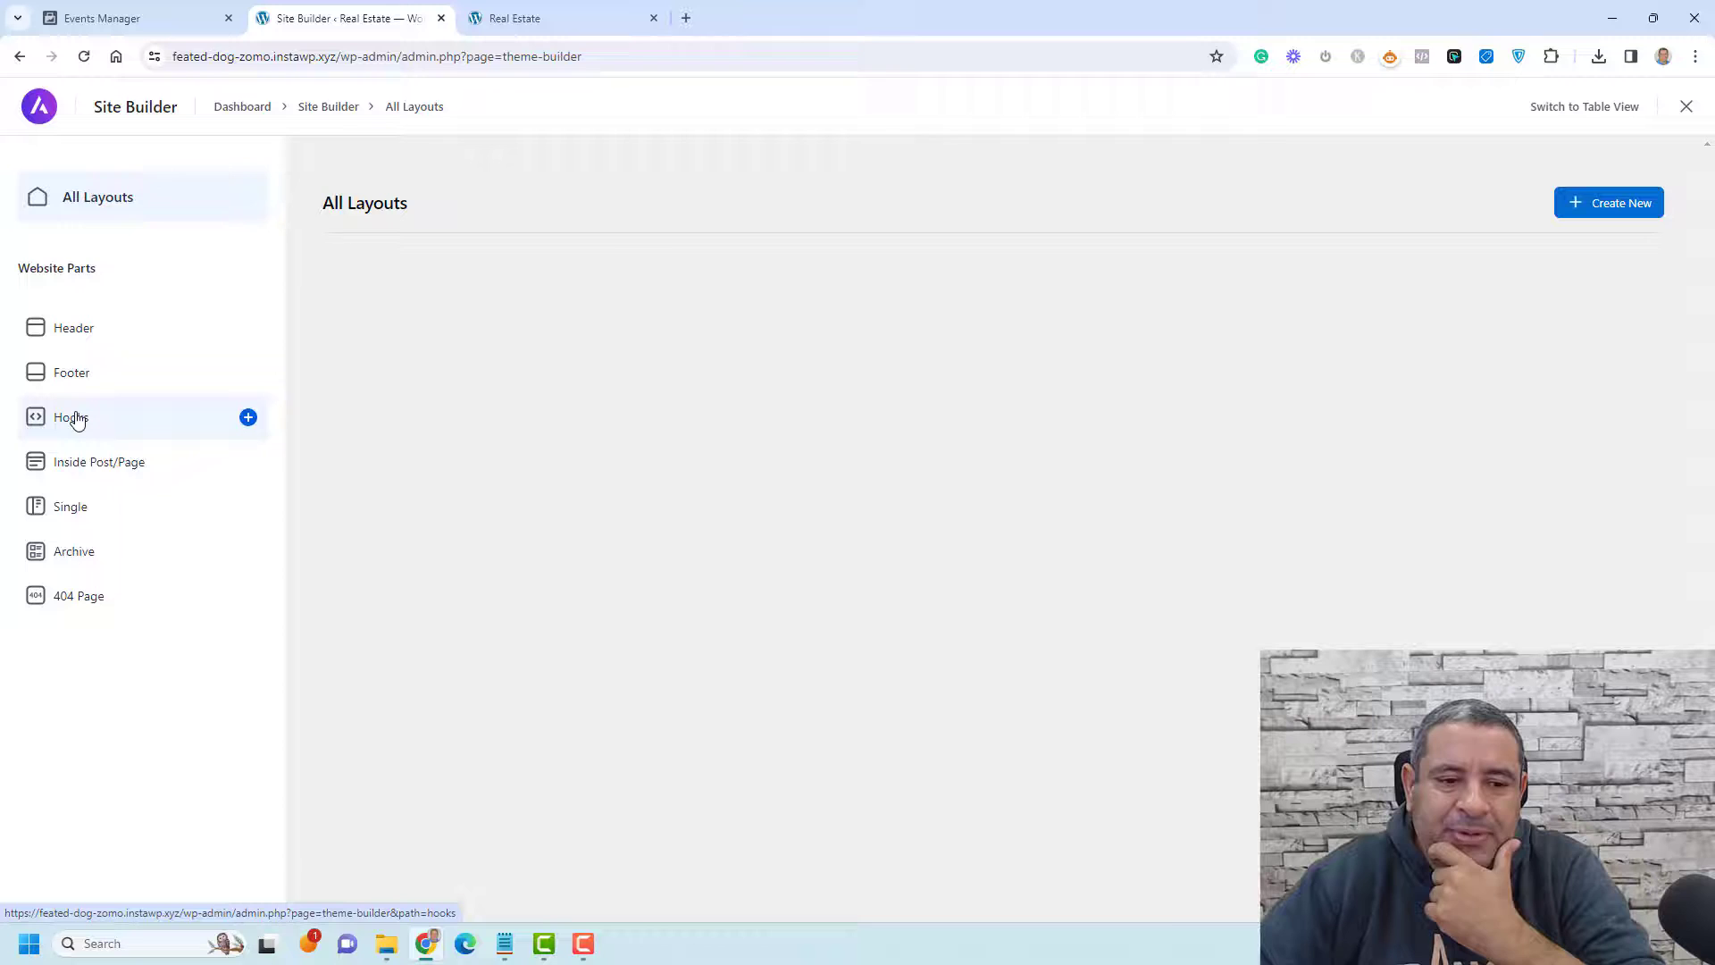
# Step: Create a new hook layout and switch it to the code editor, confirming Leave
pyautogui.click(129, 432)
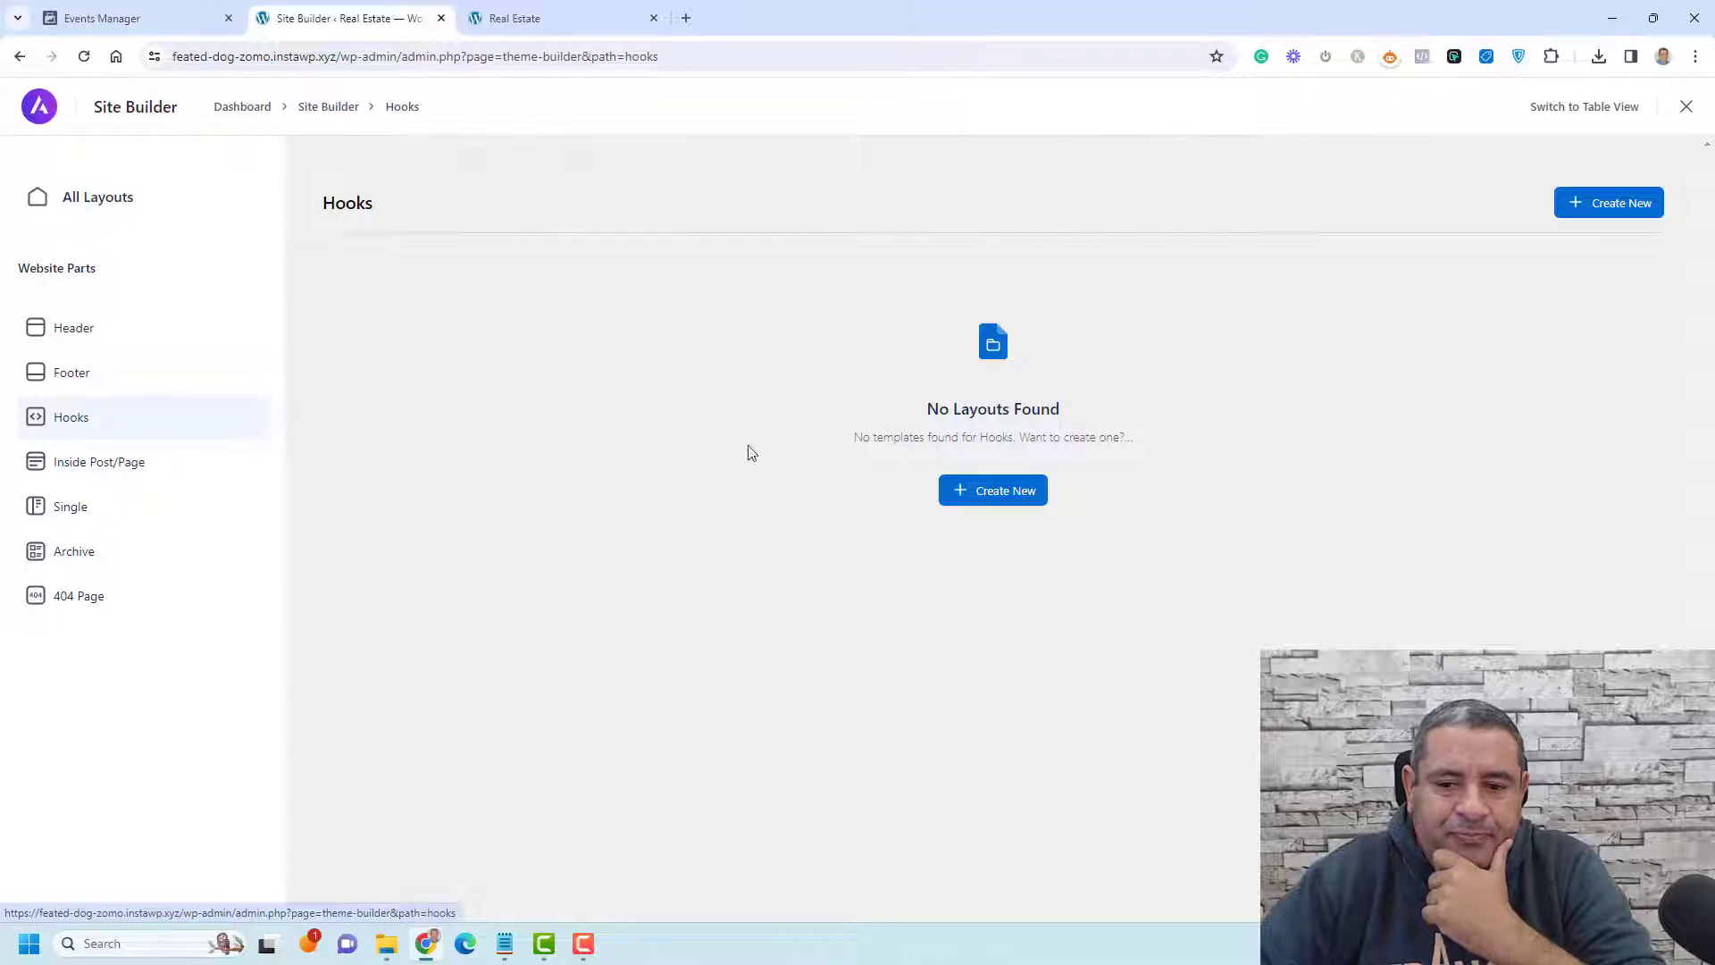
pyautogui.click(975, 493)
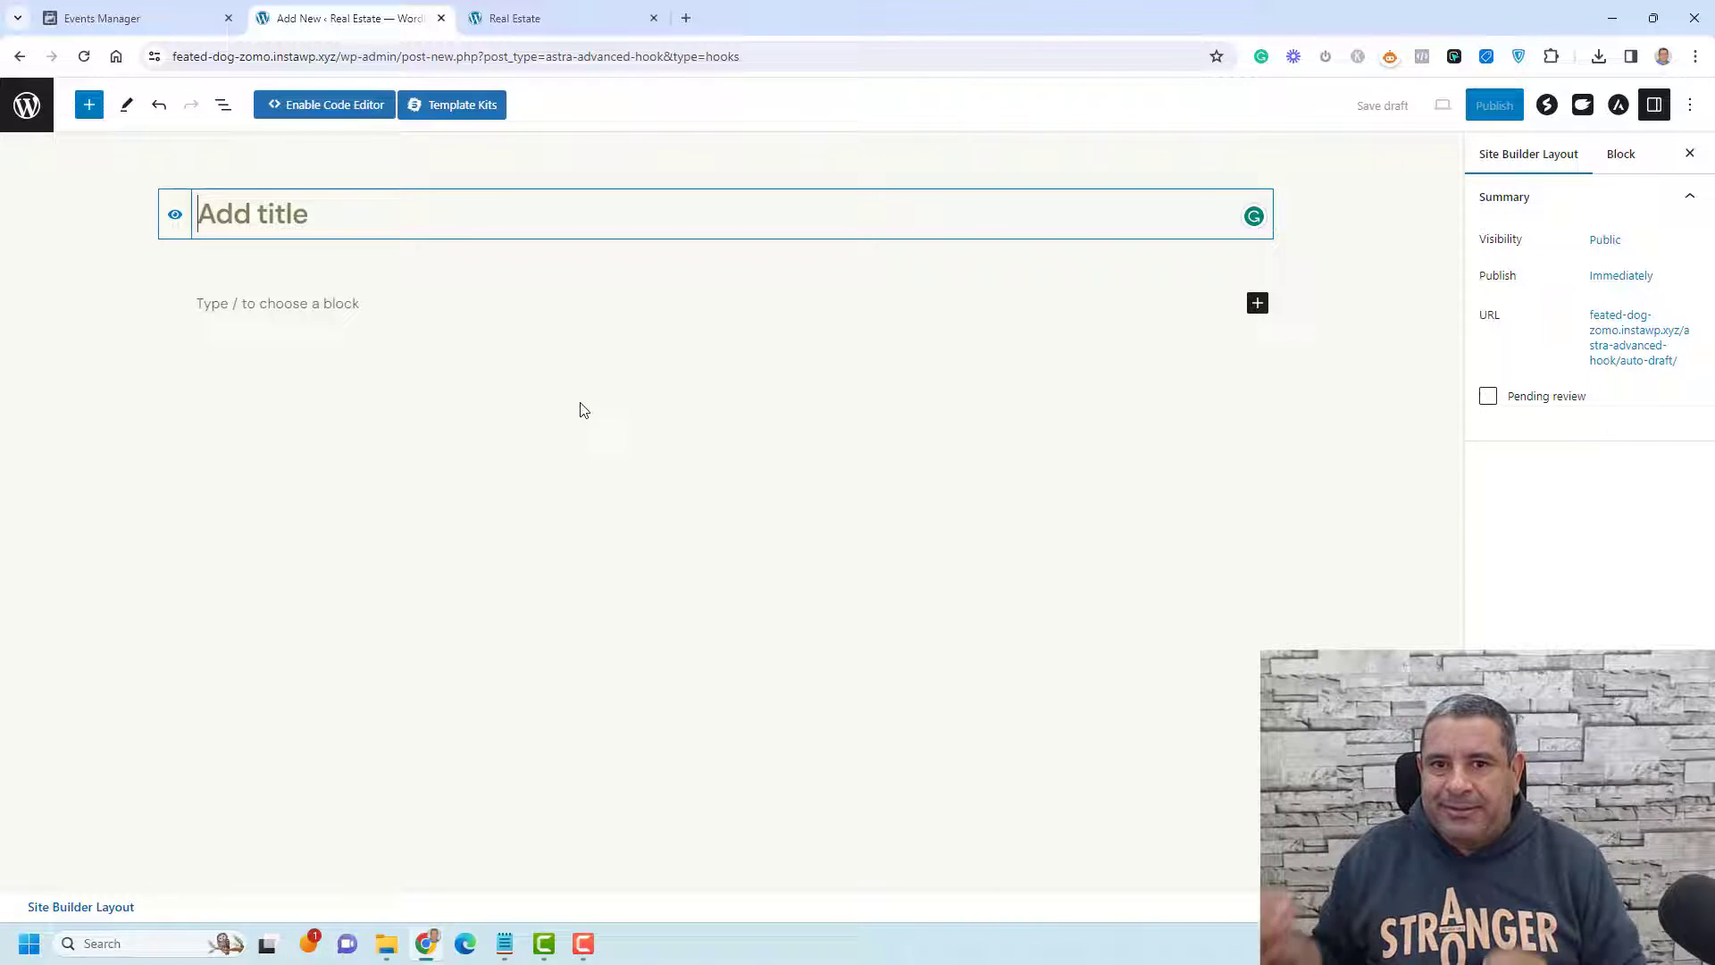
pyautogui.click(341, 120)
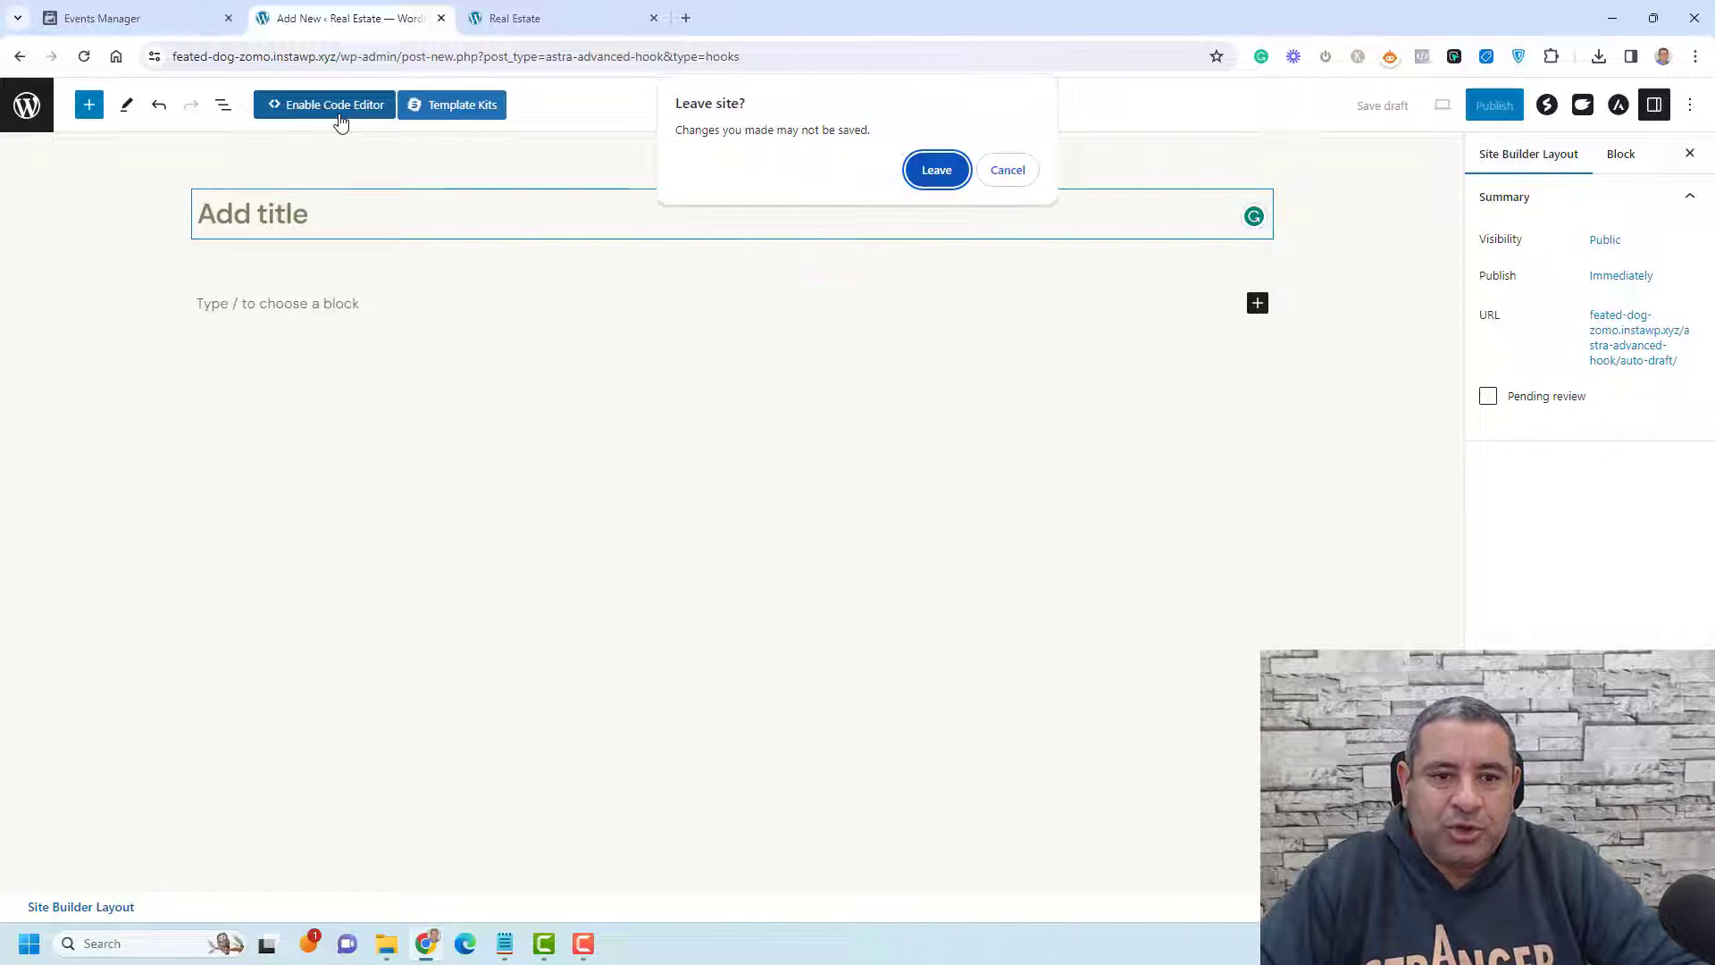
pyautogui.click(938, 170)
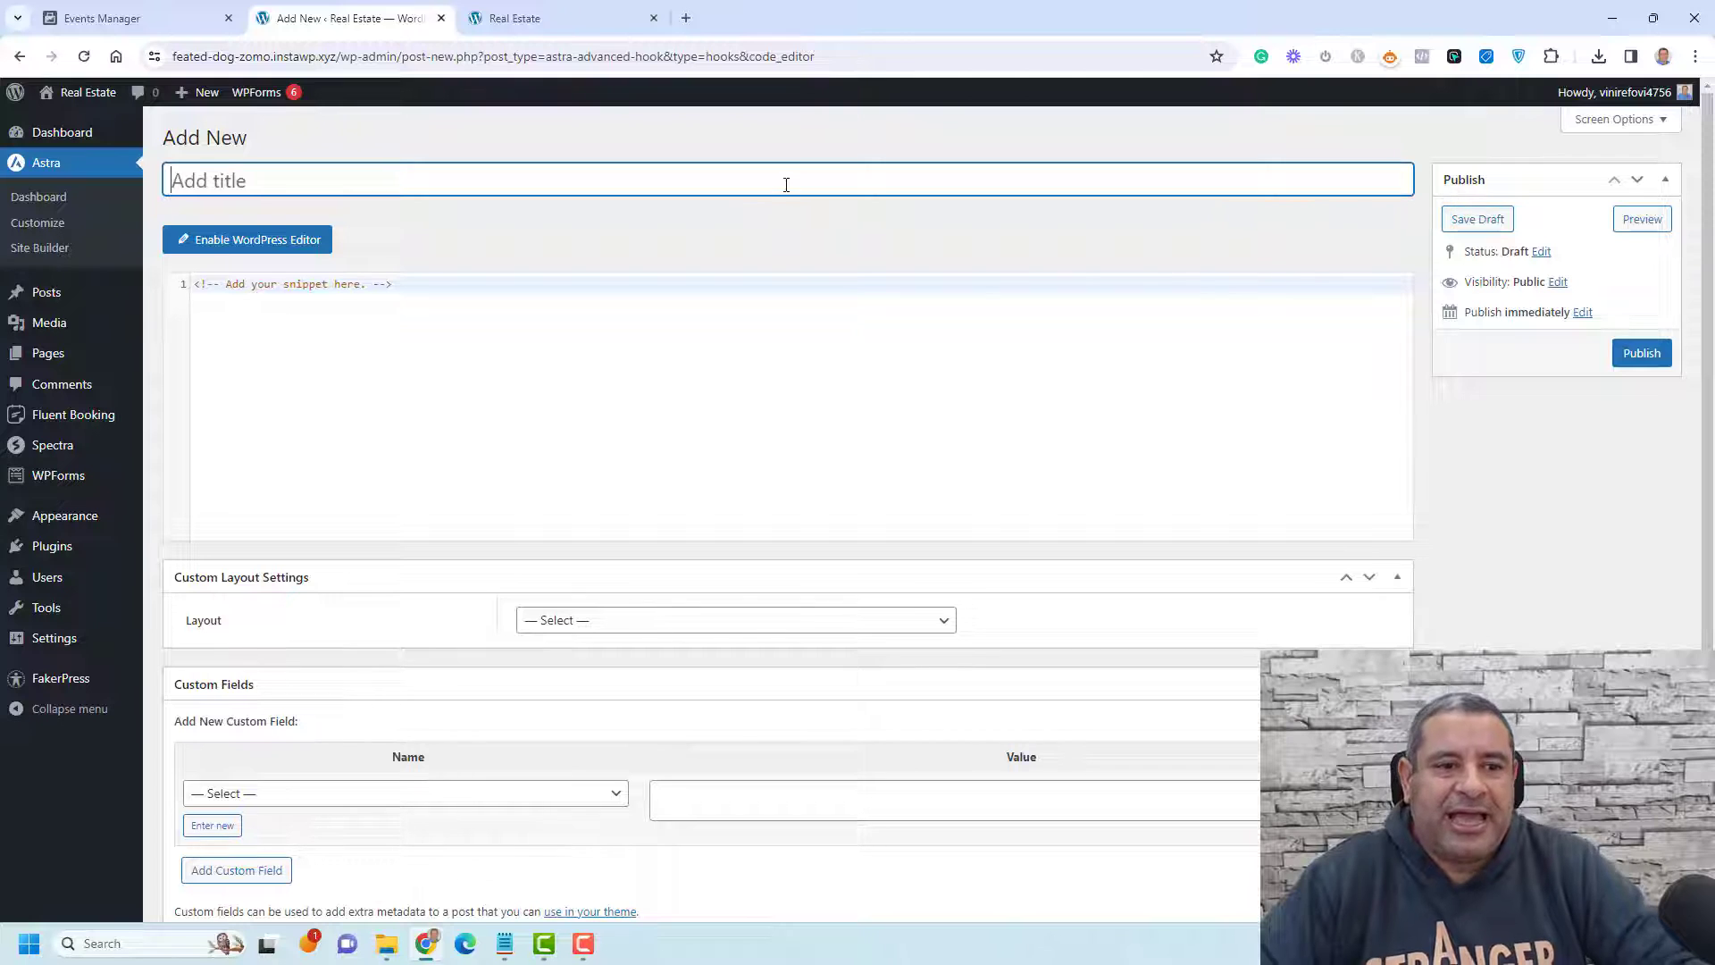
pyautogui.write('FB P')
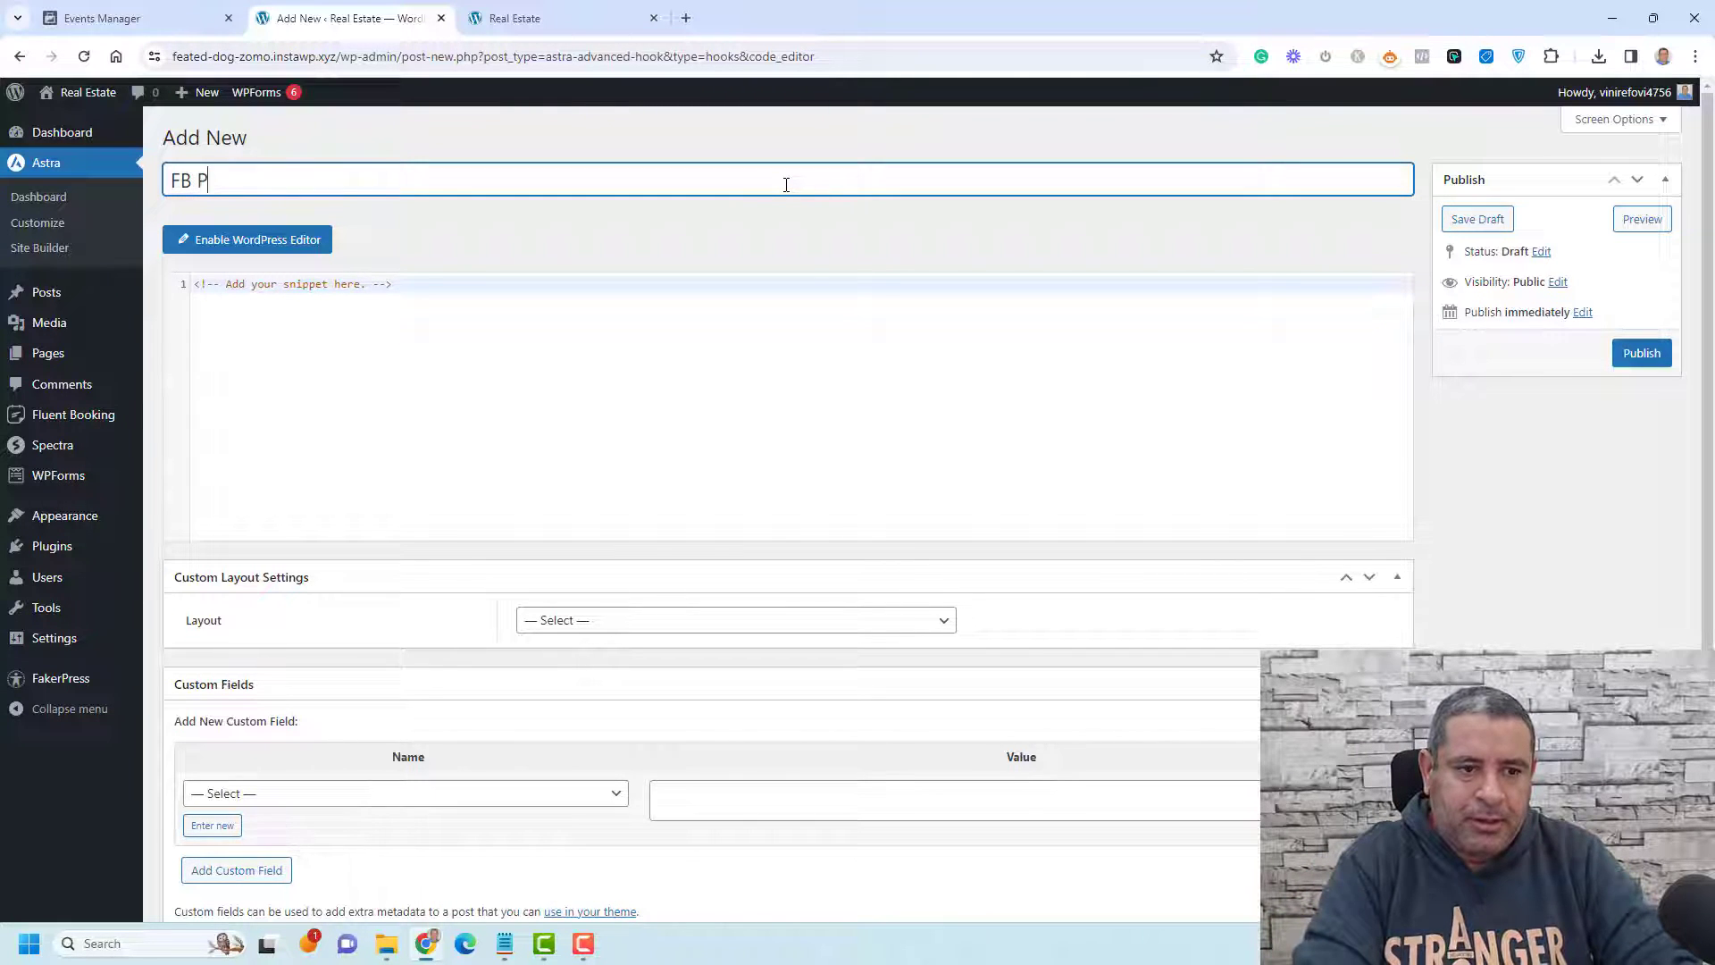
pyautogui.write('ixel')
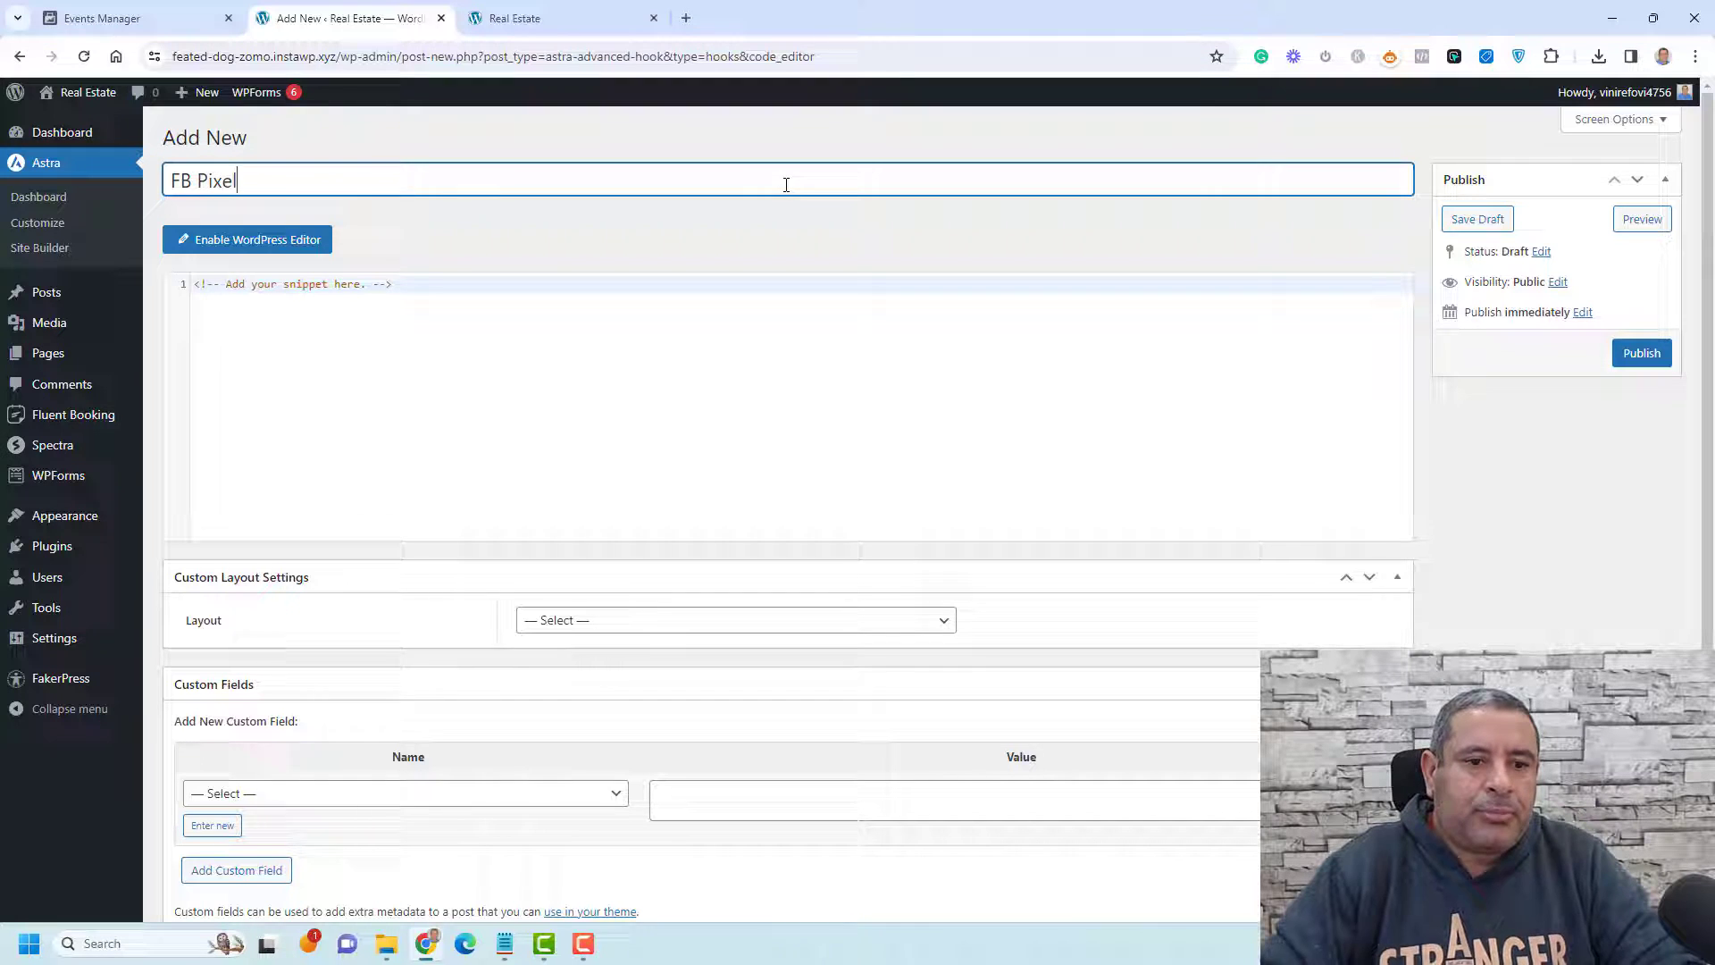
# Step: Paste the Meta Pixel base code into the snippet and set the layout type to Hooks
pyautogui.click(528, 357)
pyautogui.press('Return')
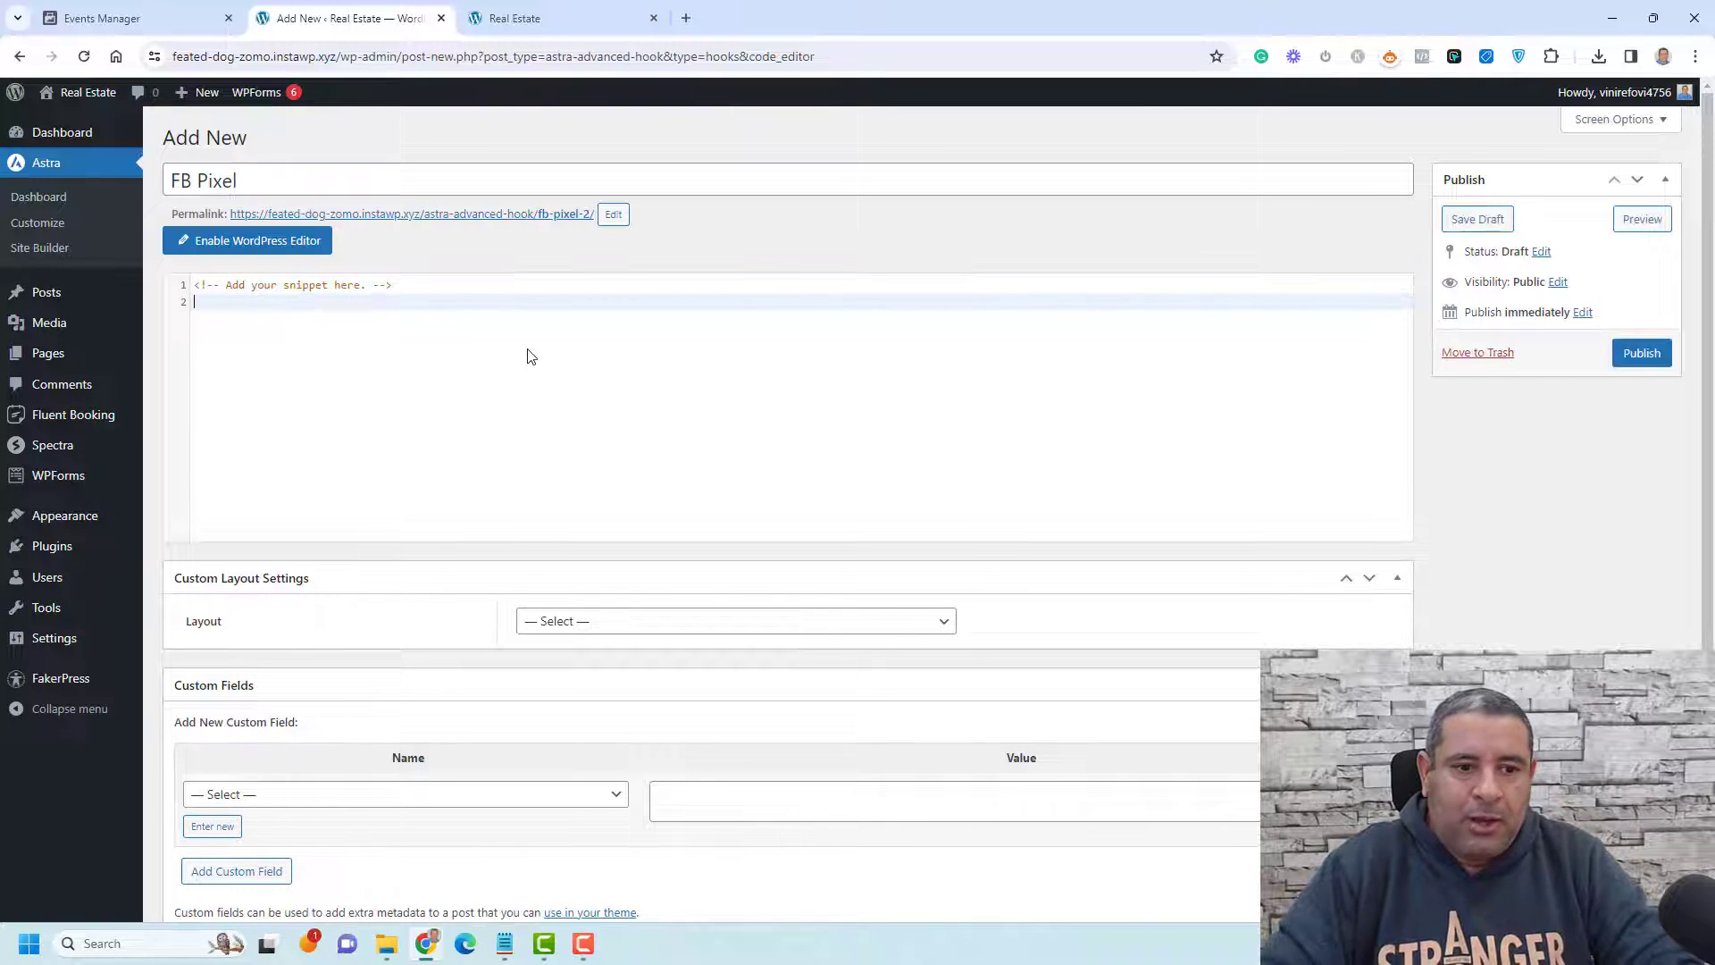
pyautogui.hotkey('ctrl', 'v')
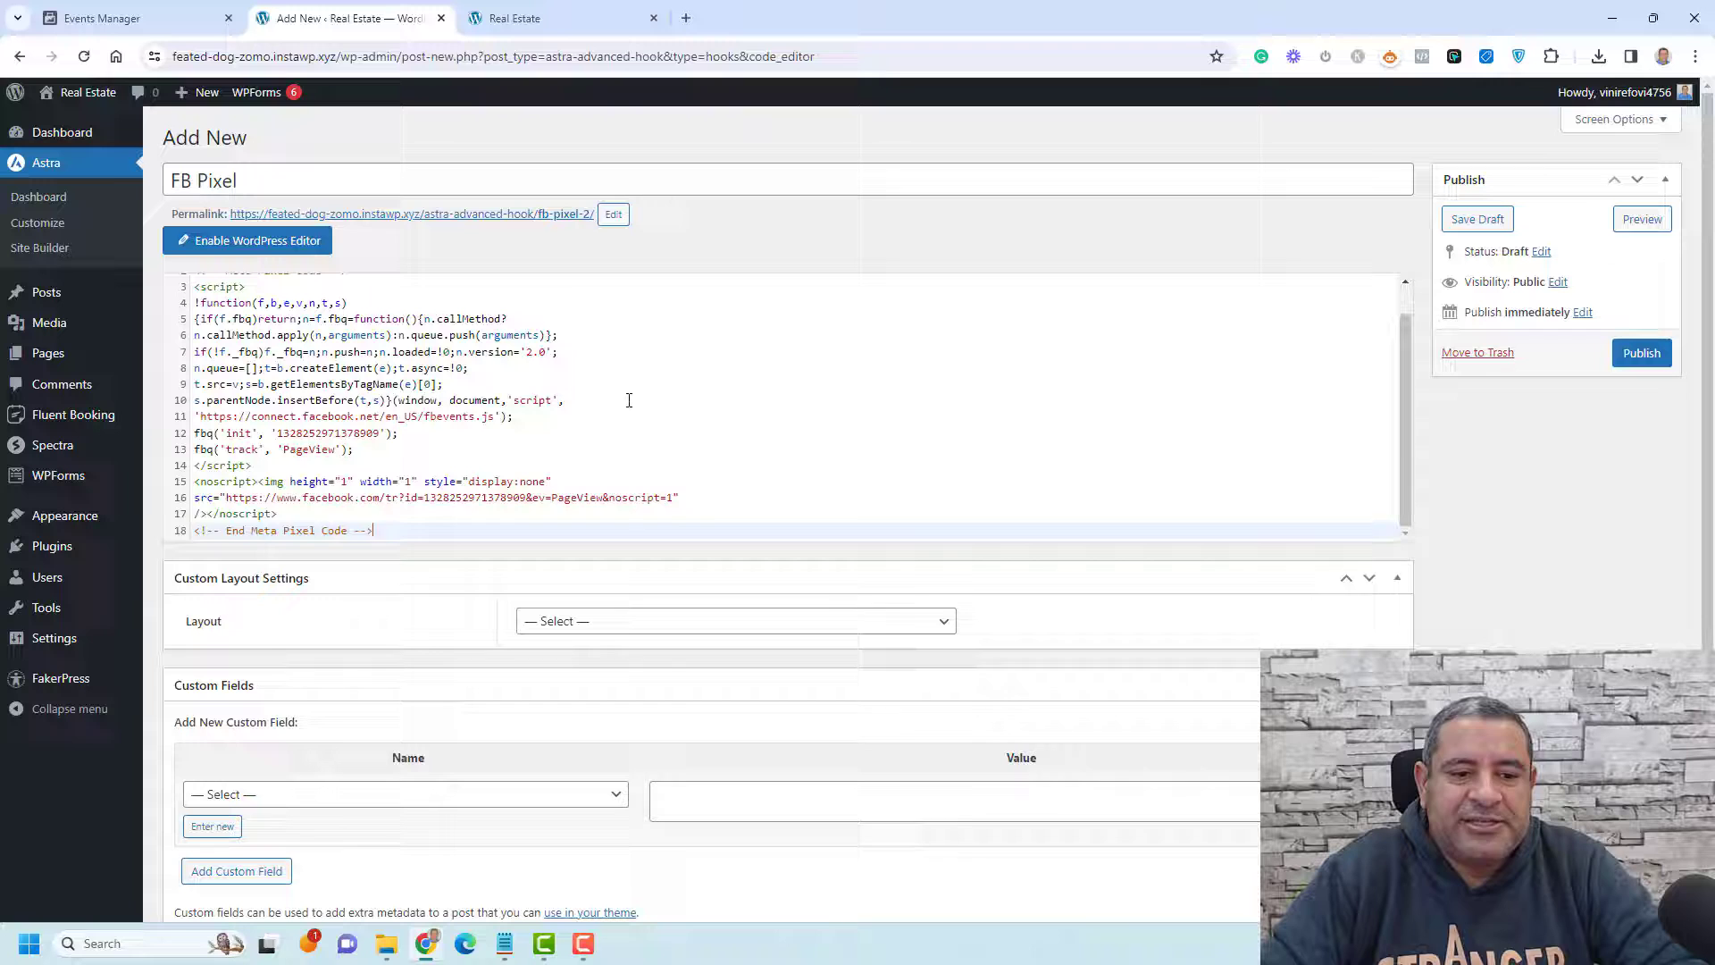
pyautogui.scroll(2, 625, 399)
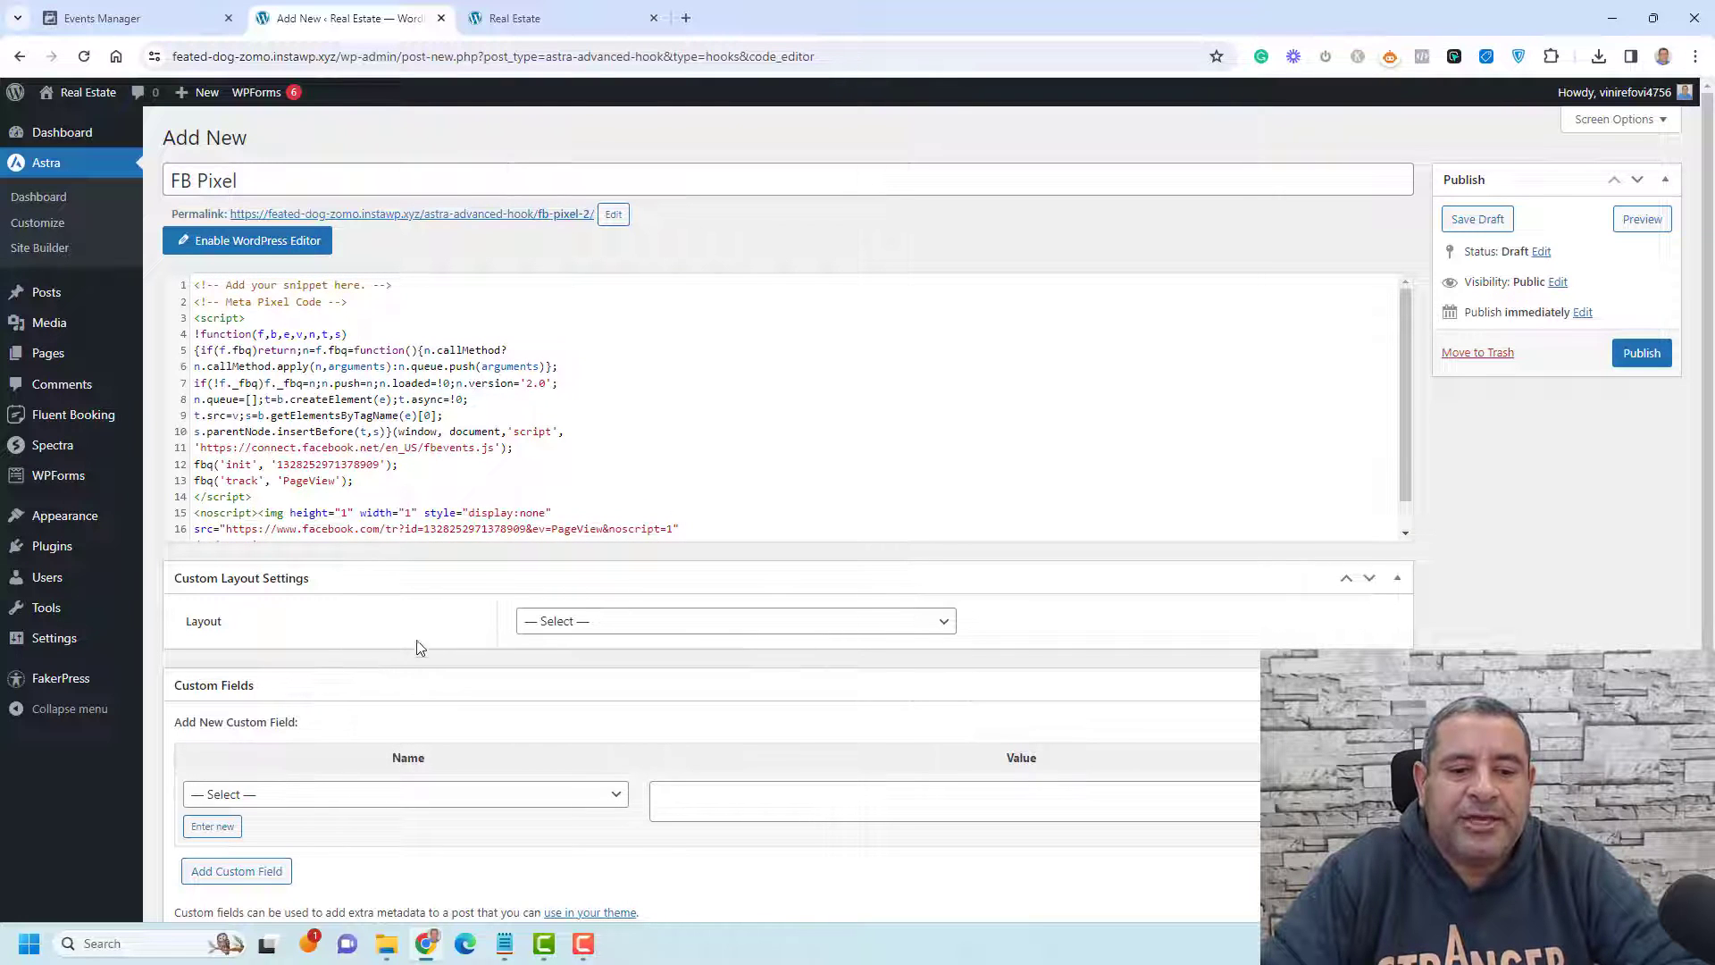
pyautogui.click(654, 625)
pyautogui.click(630, 717)
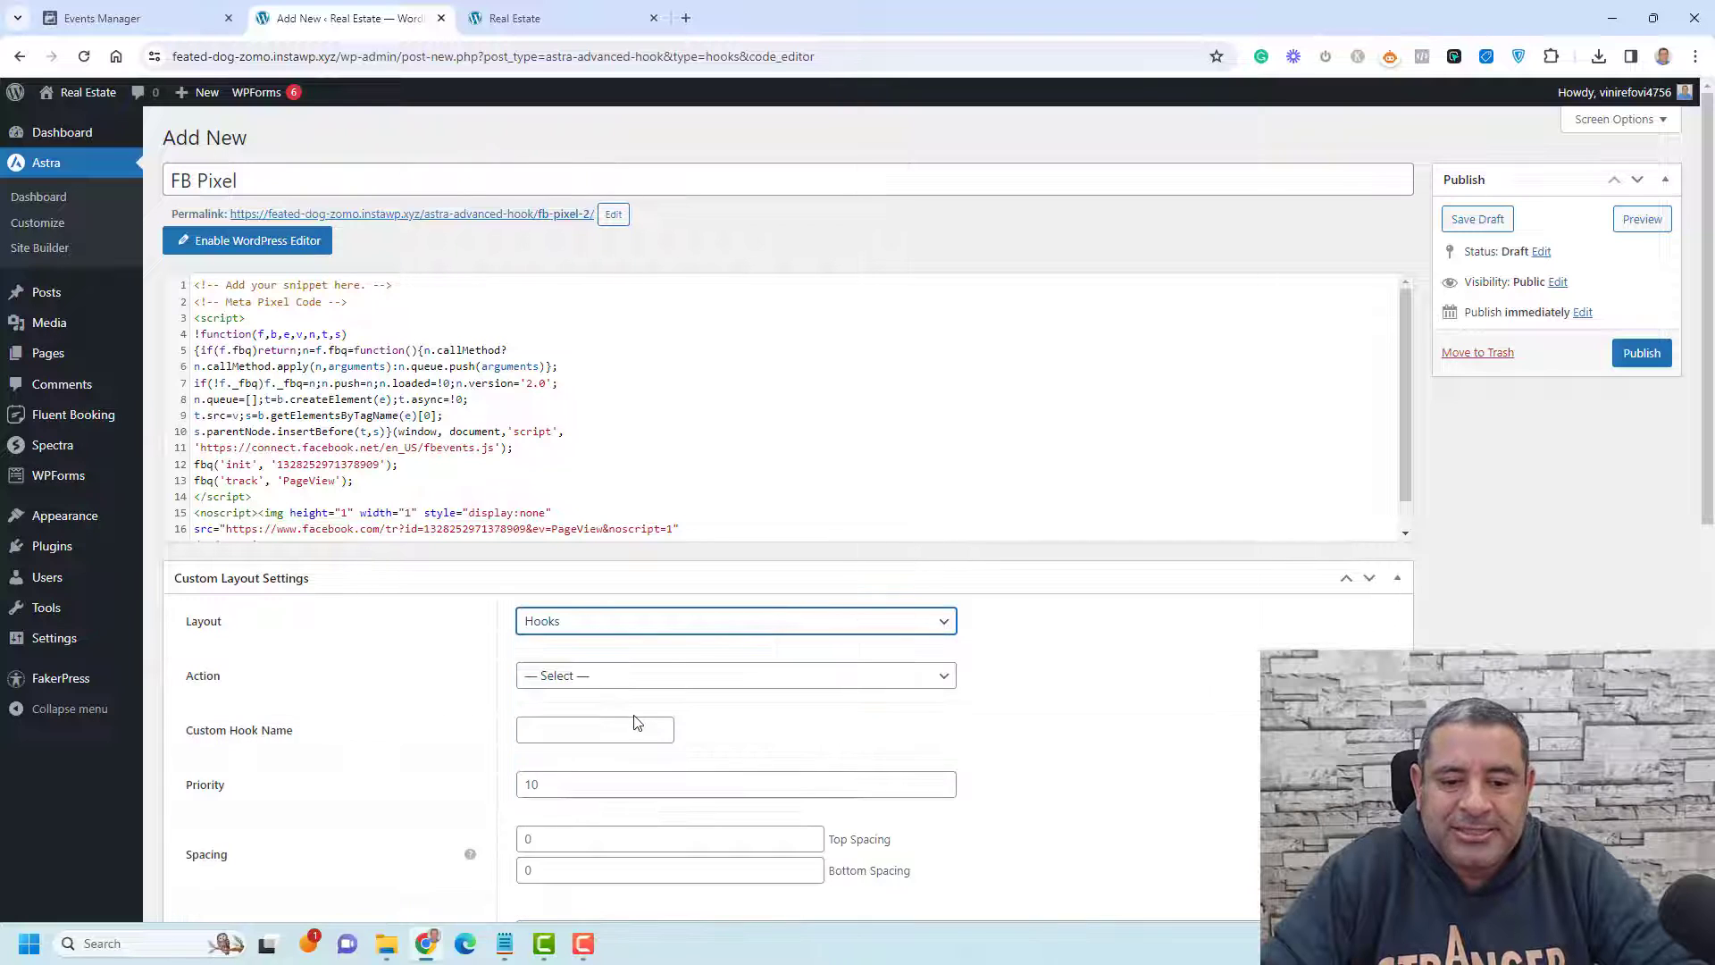
pyautogui.scroll(-2, 414, 629)
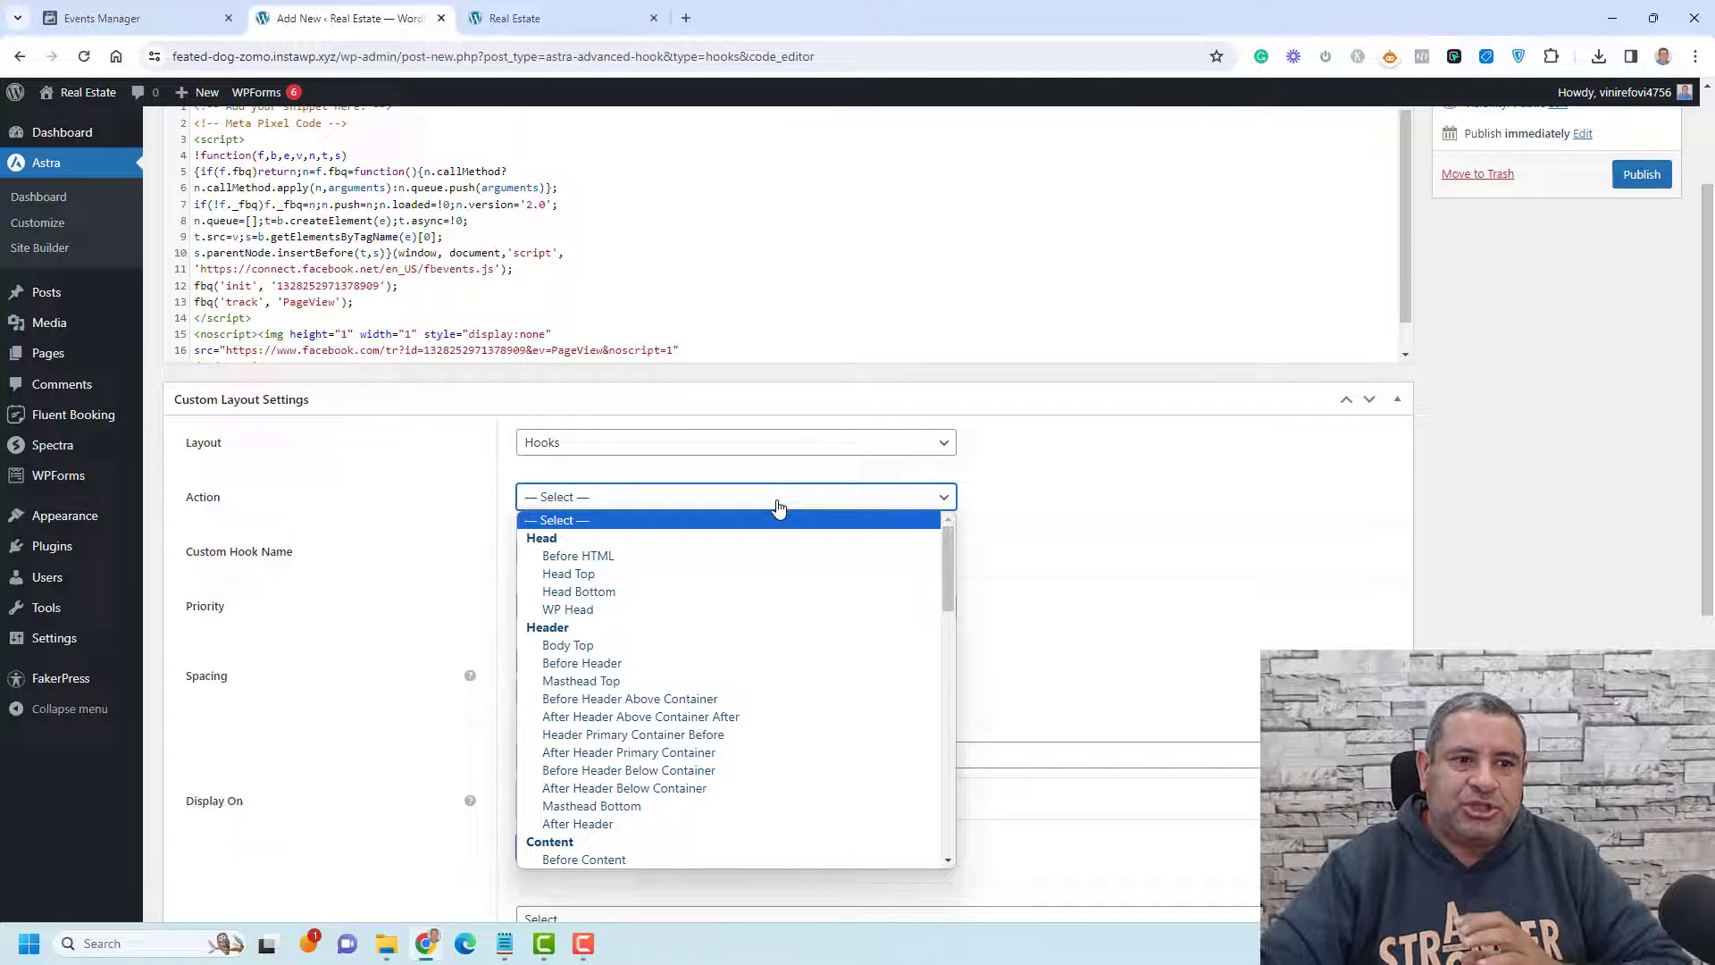
# Step: Recheck the header-section instruction in Events Manager and set the hook action to WP Head
pyautogui.click(92, 20)
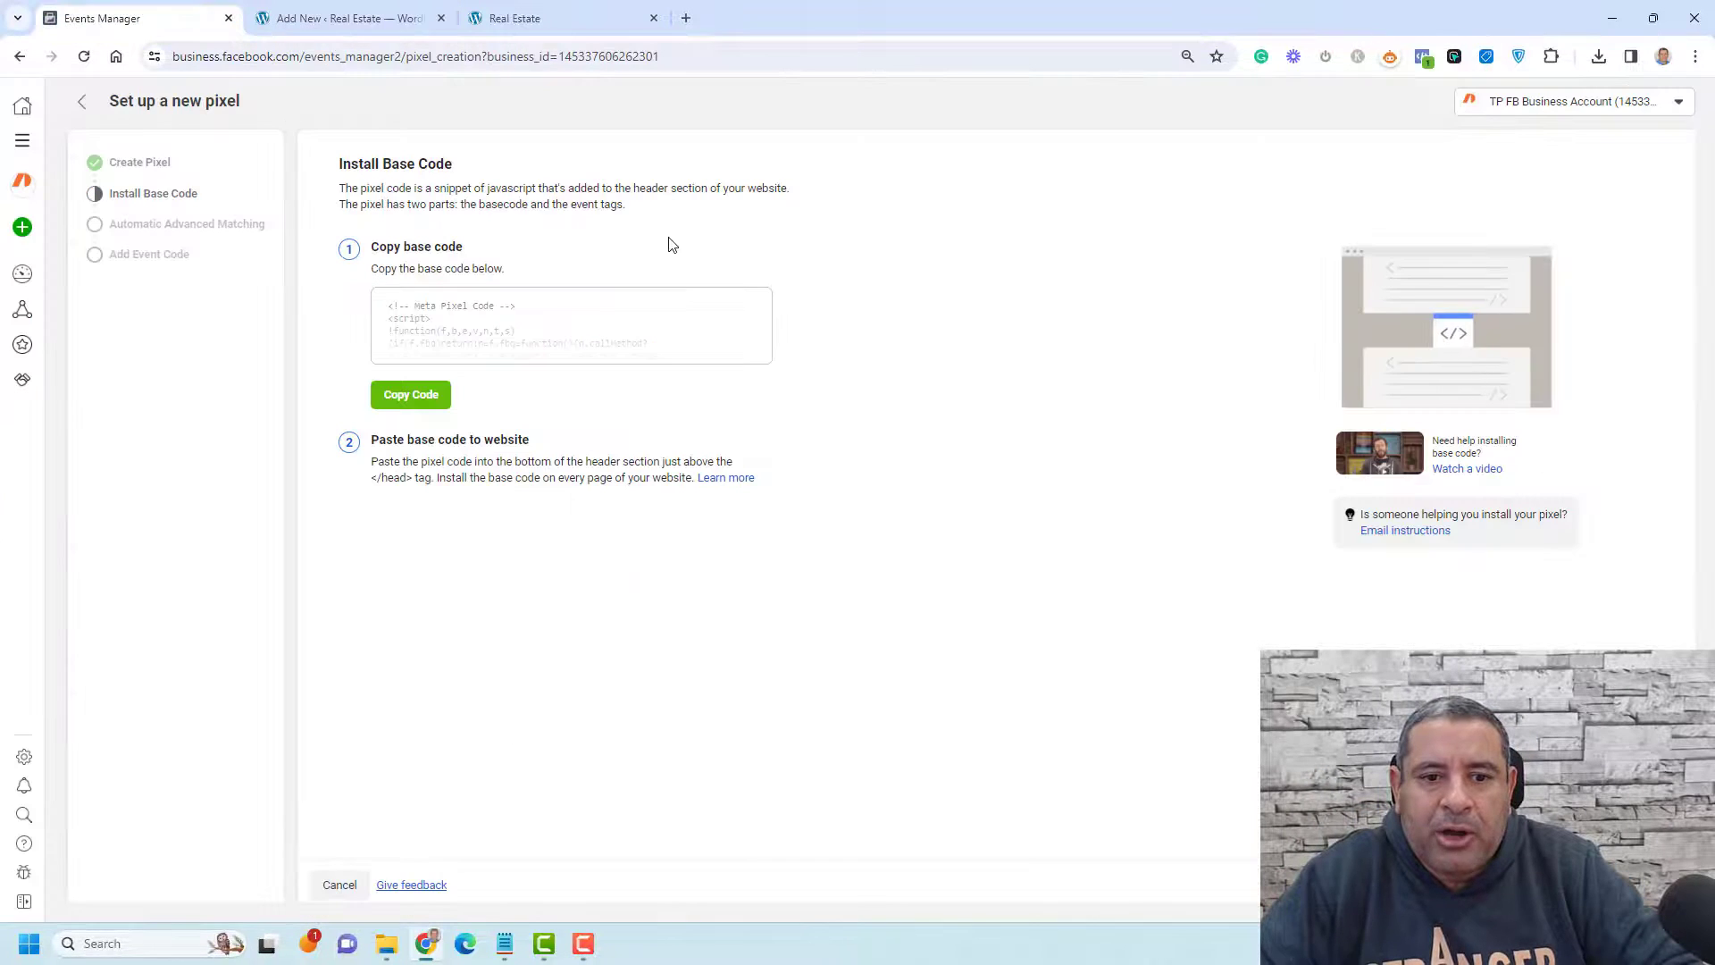
pyautogui.moveTo(614, 188); pyautogui.dragTo(712, 188)
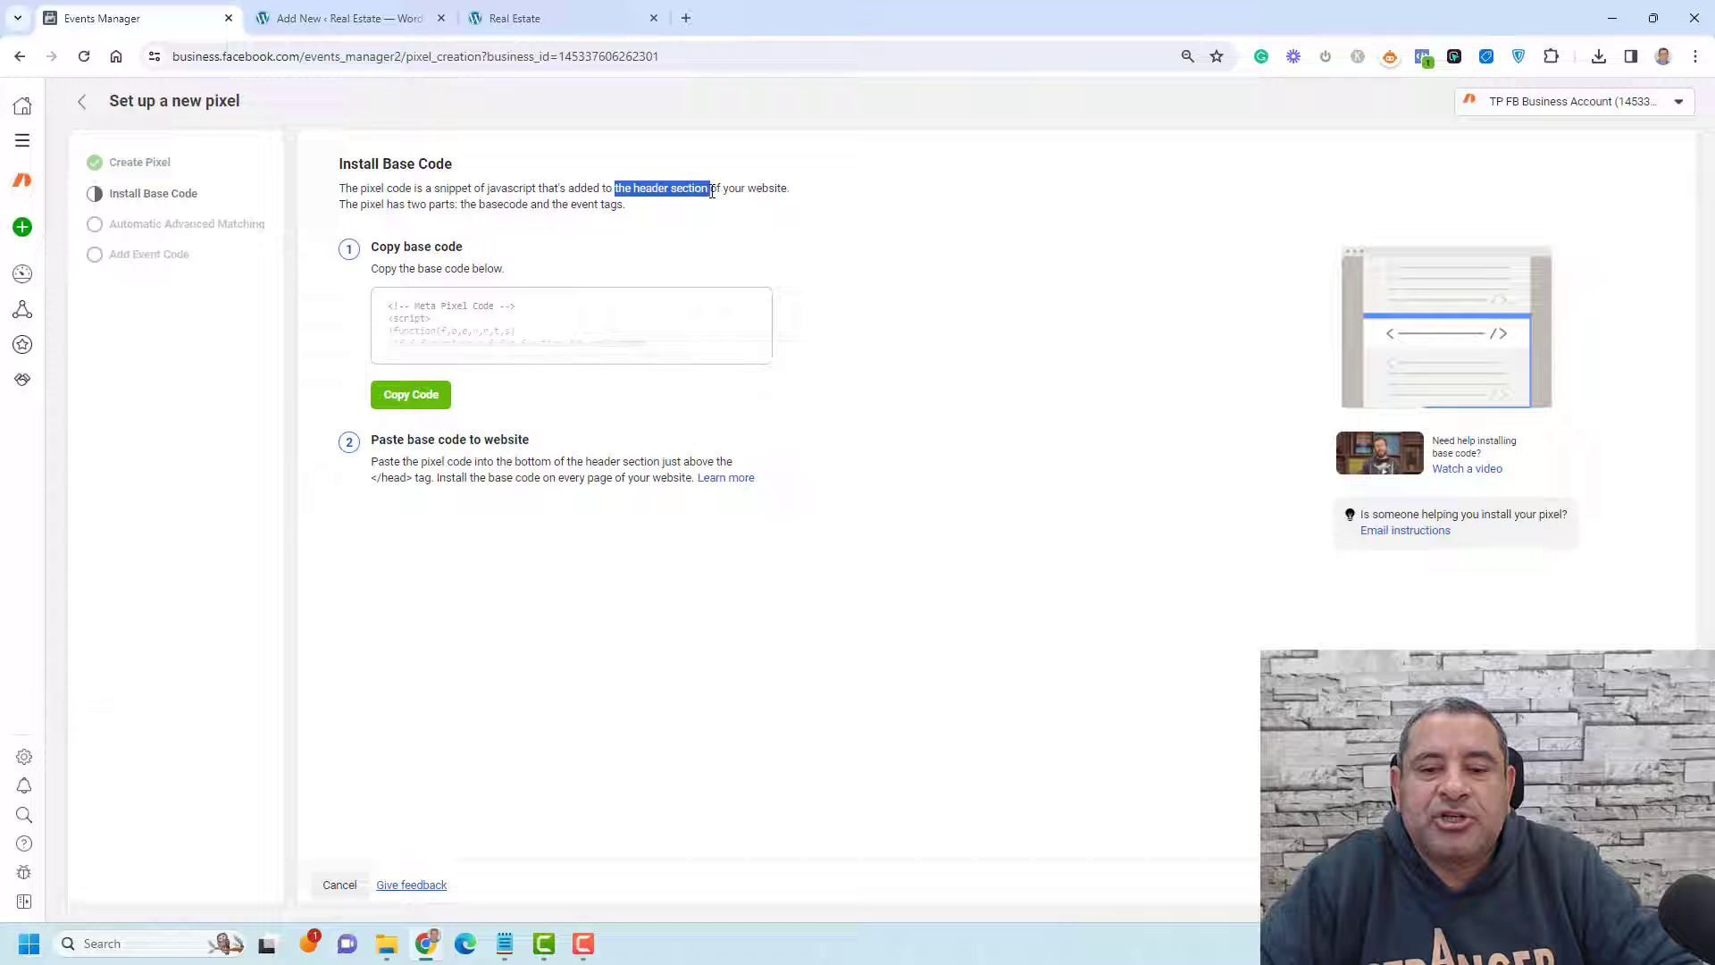
pyautogui.click(328, 18)
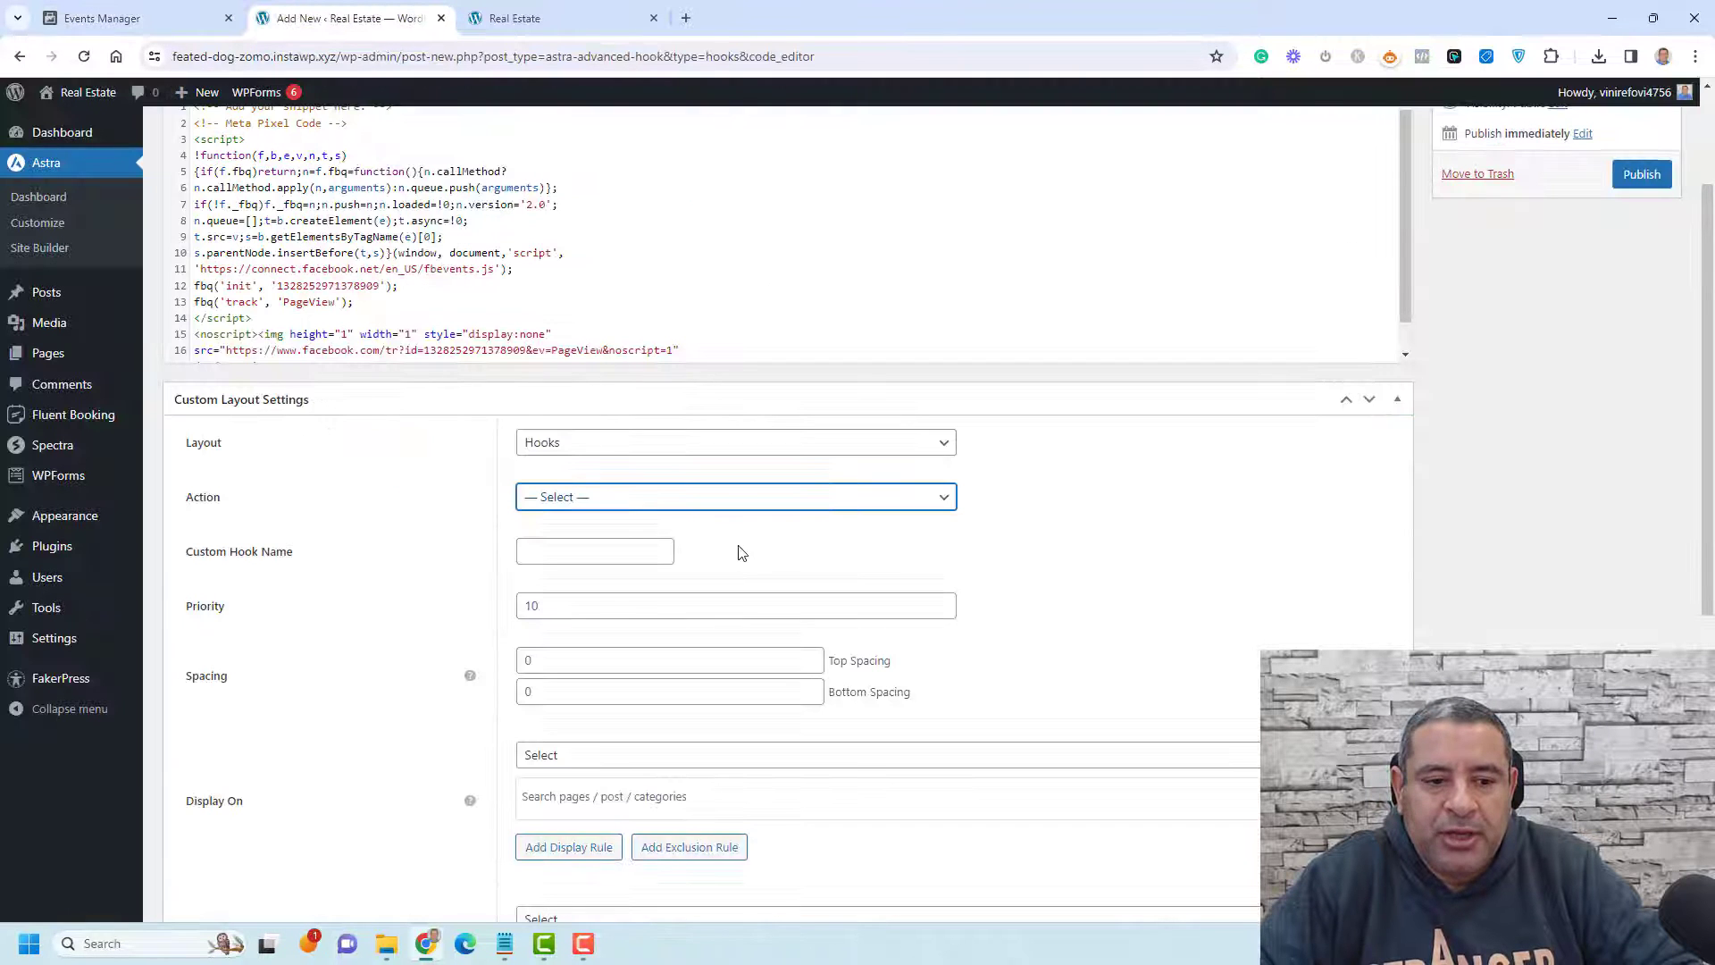
pyautogui.click(632, 503)
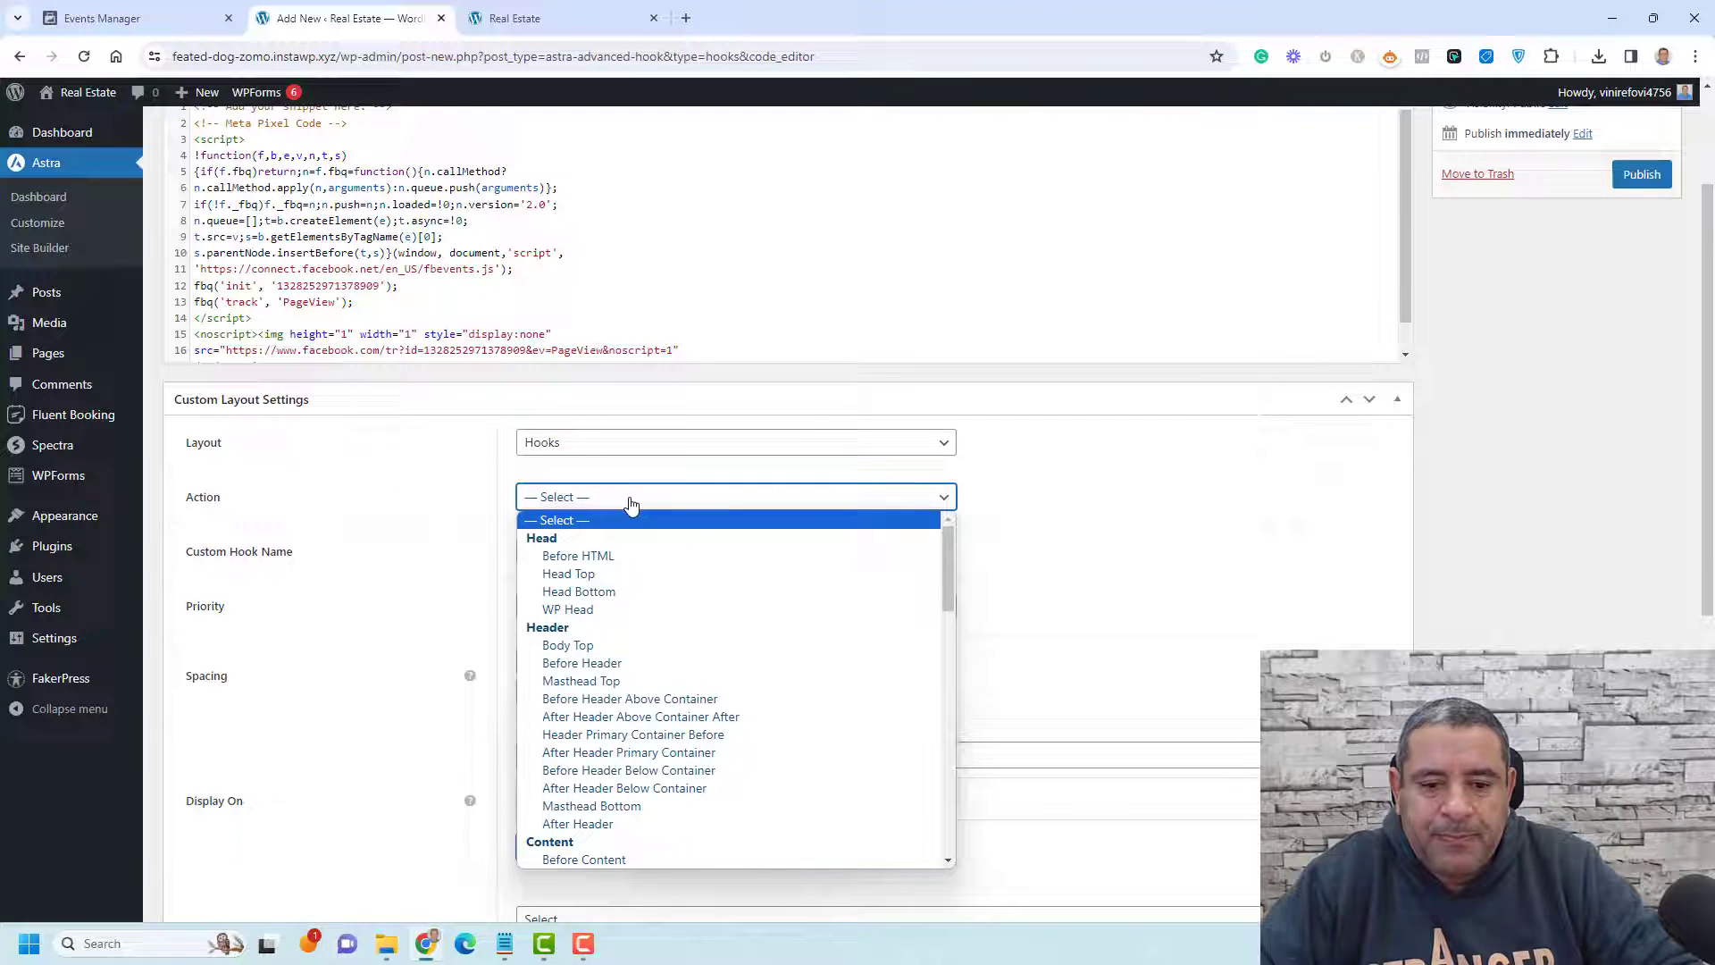
pyautogui.click(617, 615)
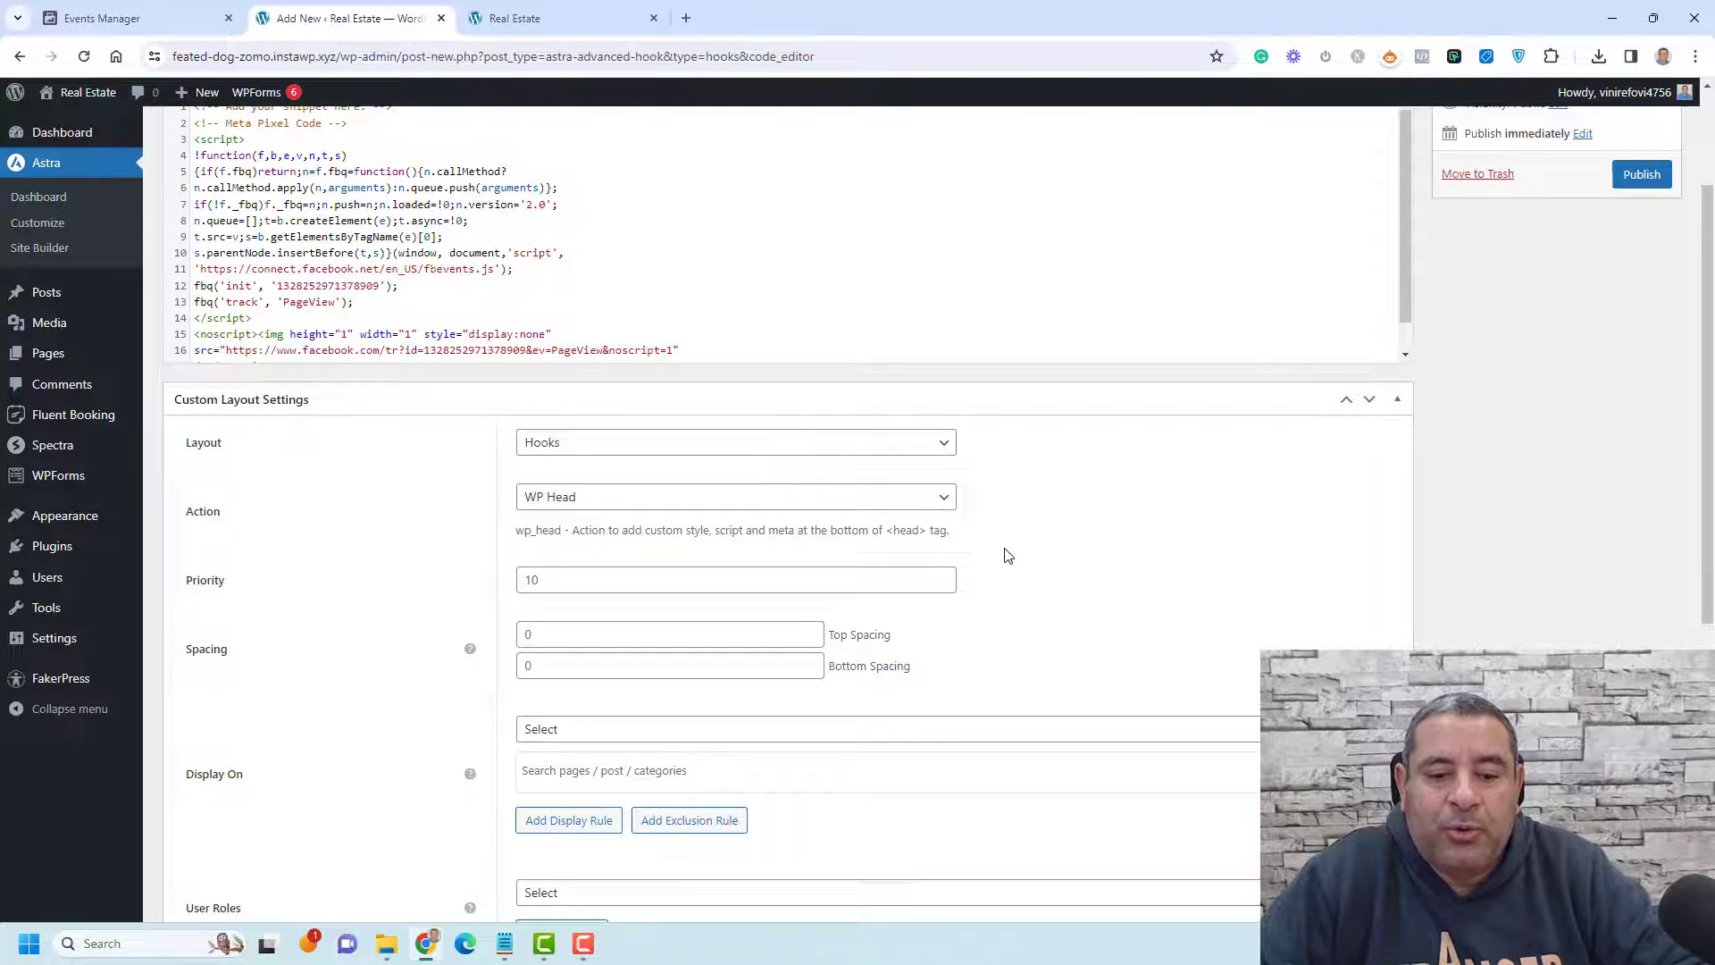
pyautogui.scroll(-3, 1007, 554)
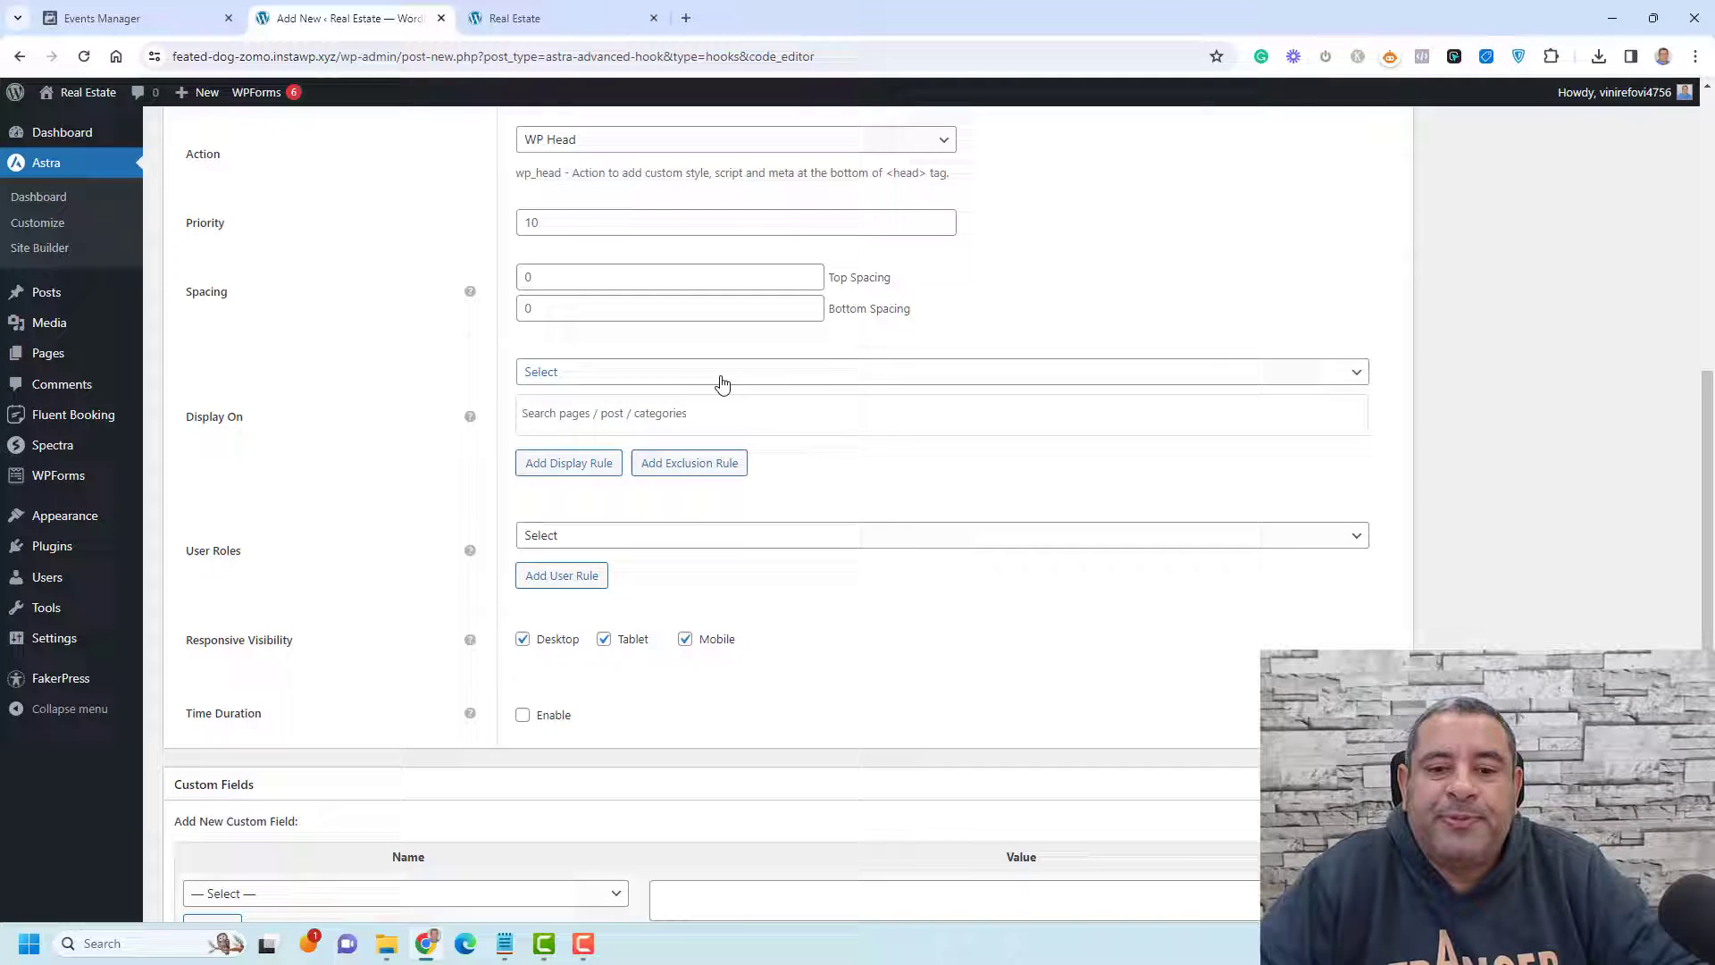
# Step: Set Display On to Entire Website and User Roles to All
pyautogui.click(719, 377)
pyautogui.click(706, 432)
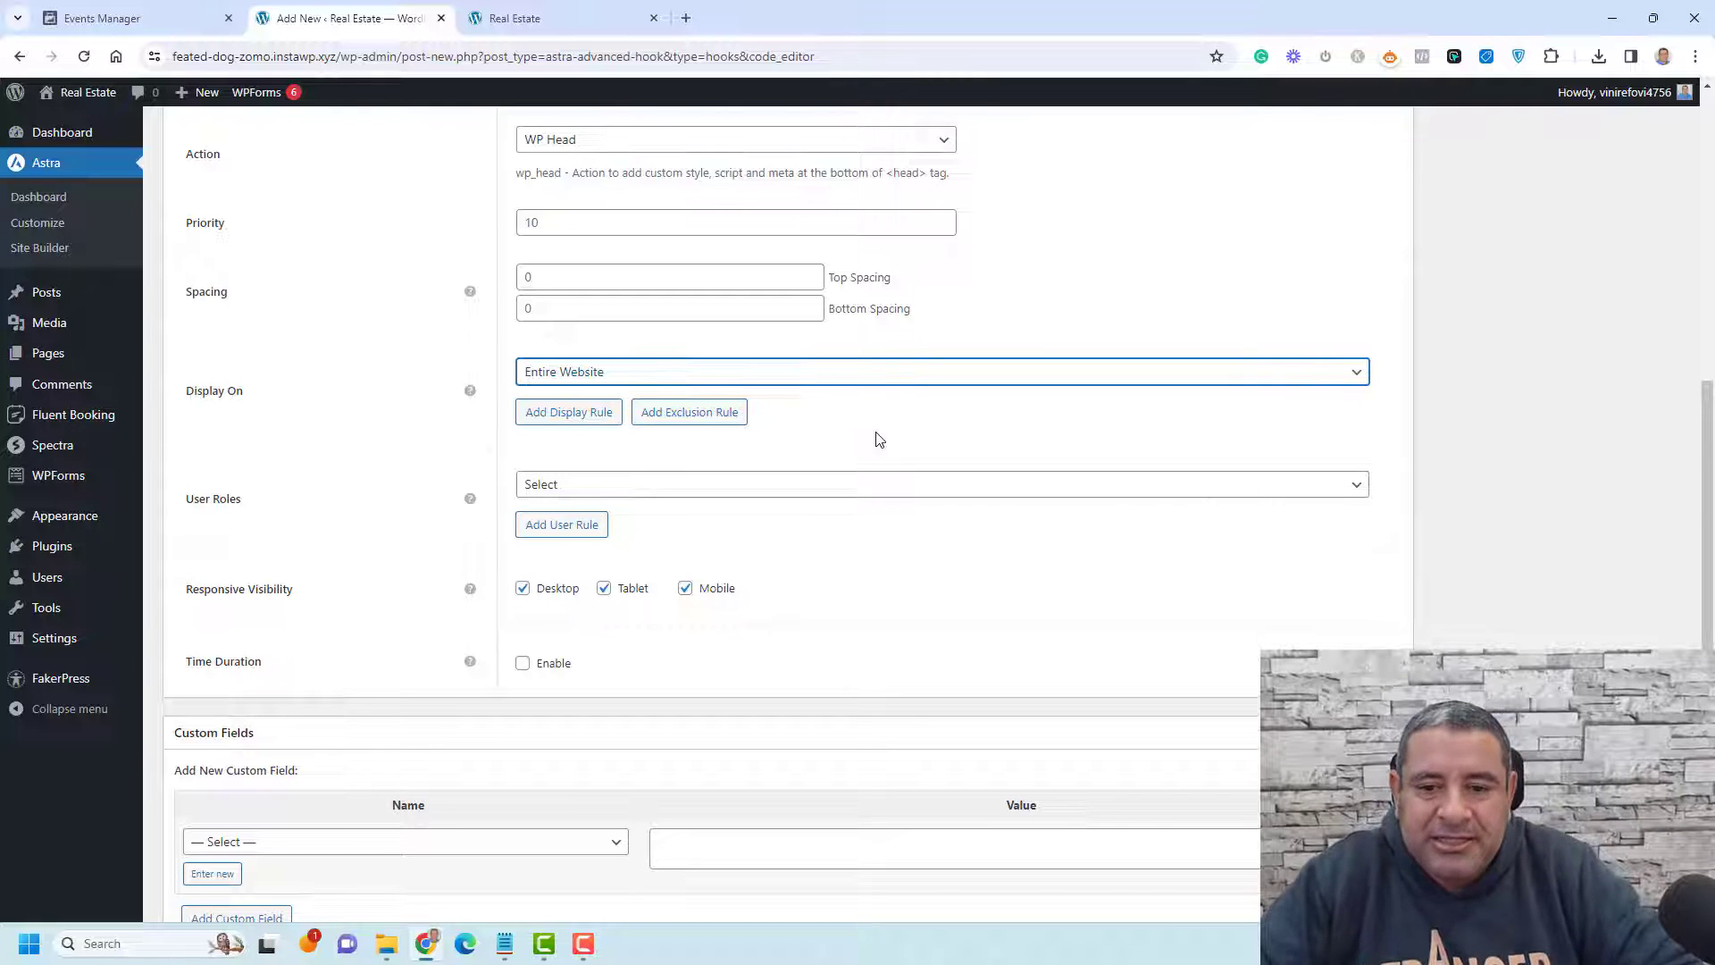
pyautogui.click(898, 371)
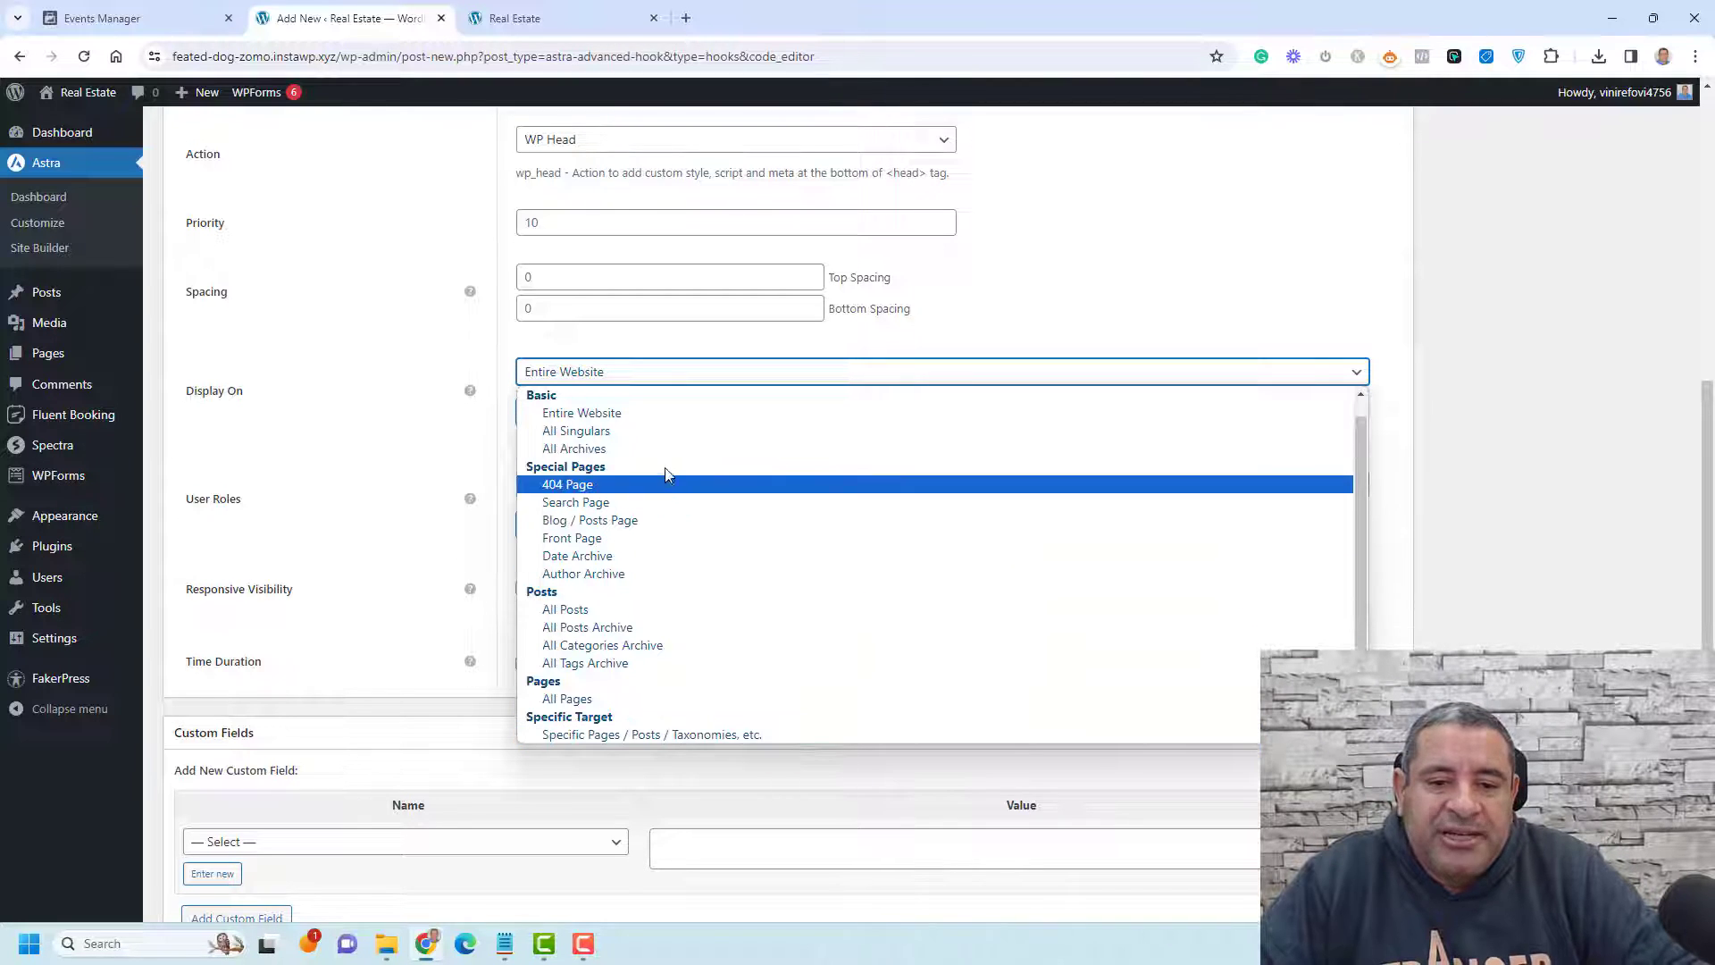
pyautogui.click(657, 415)
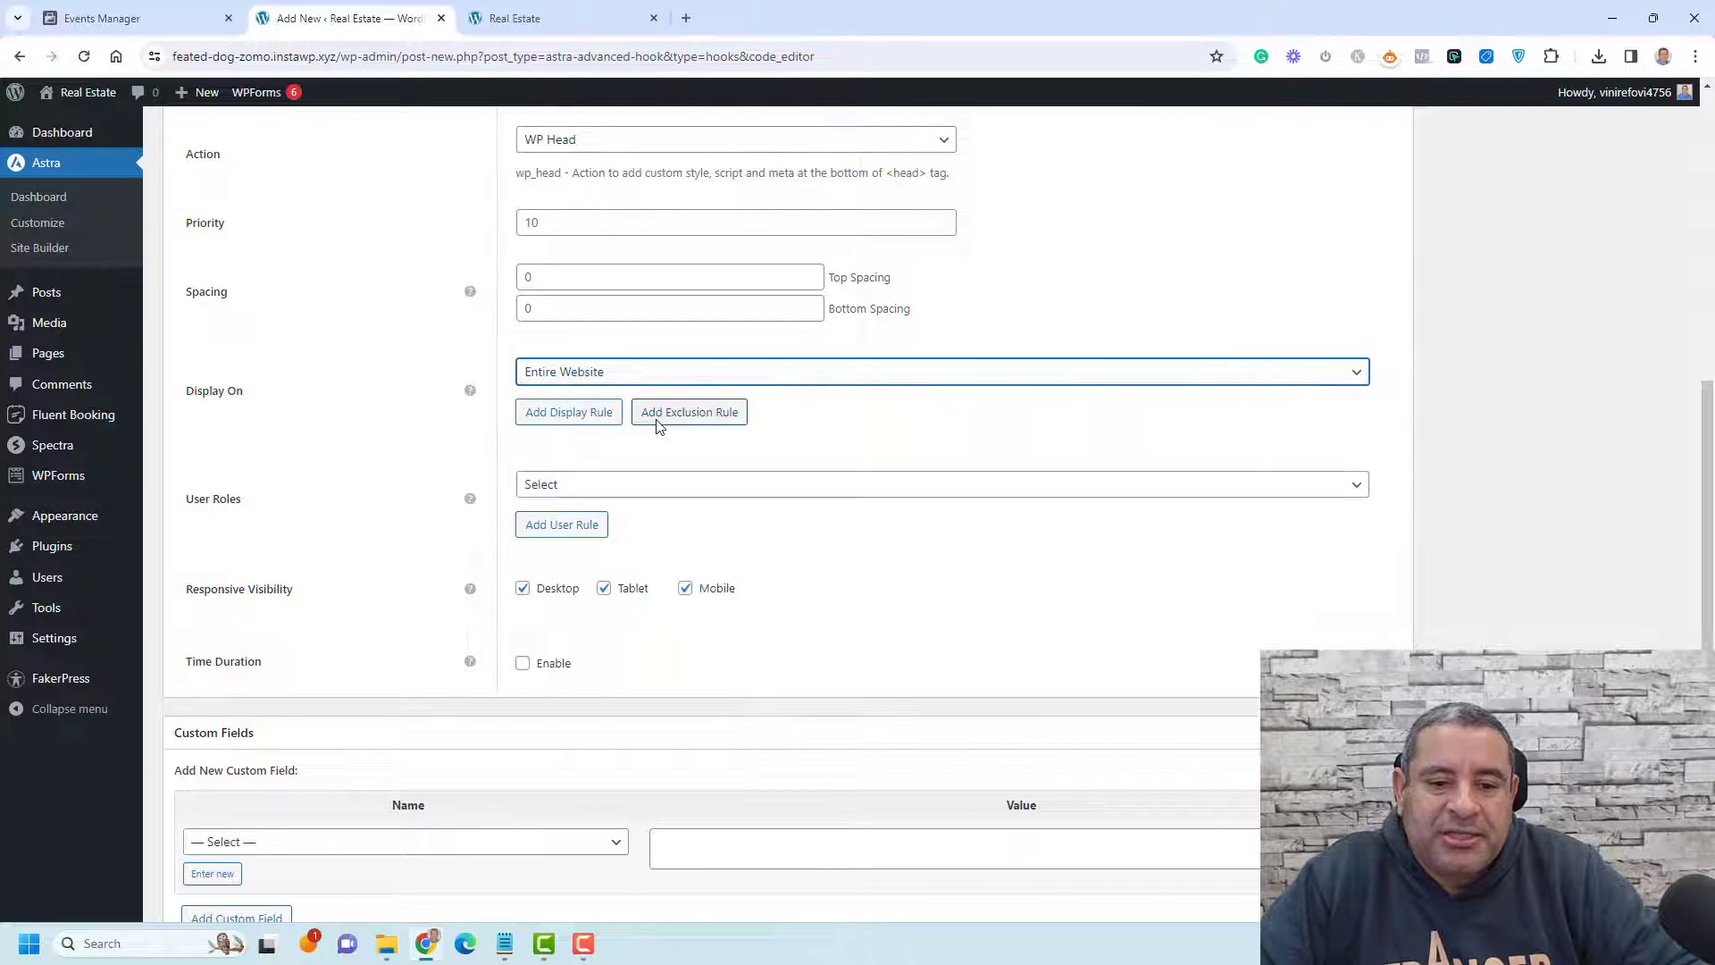
pyautogui.click(615, 486)
pyautogui.click(616, 544)
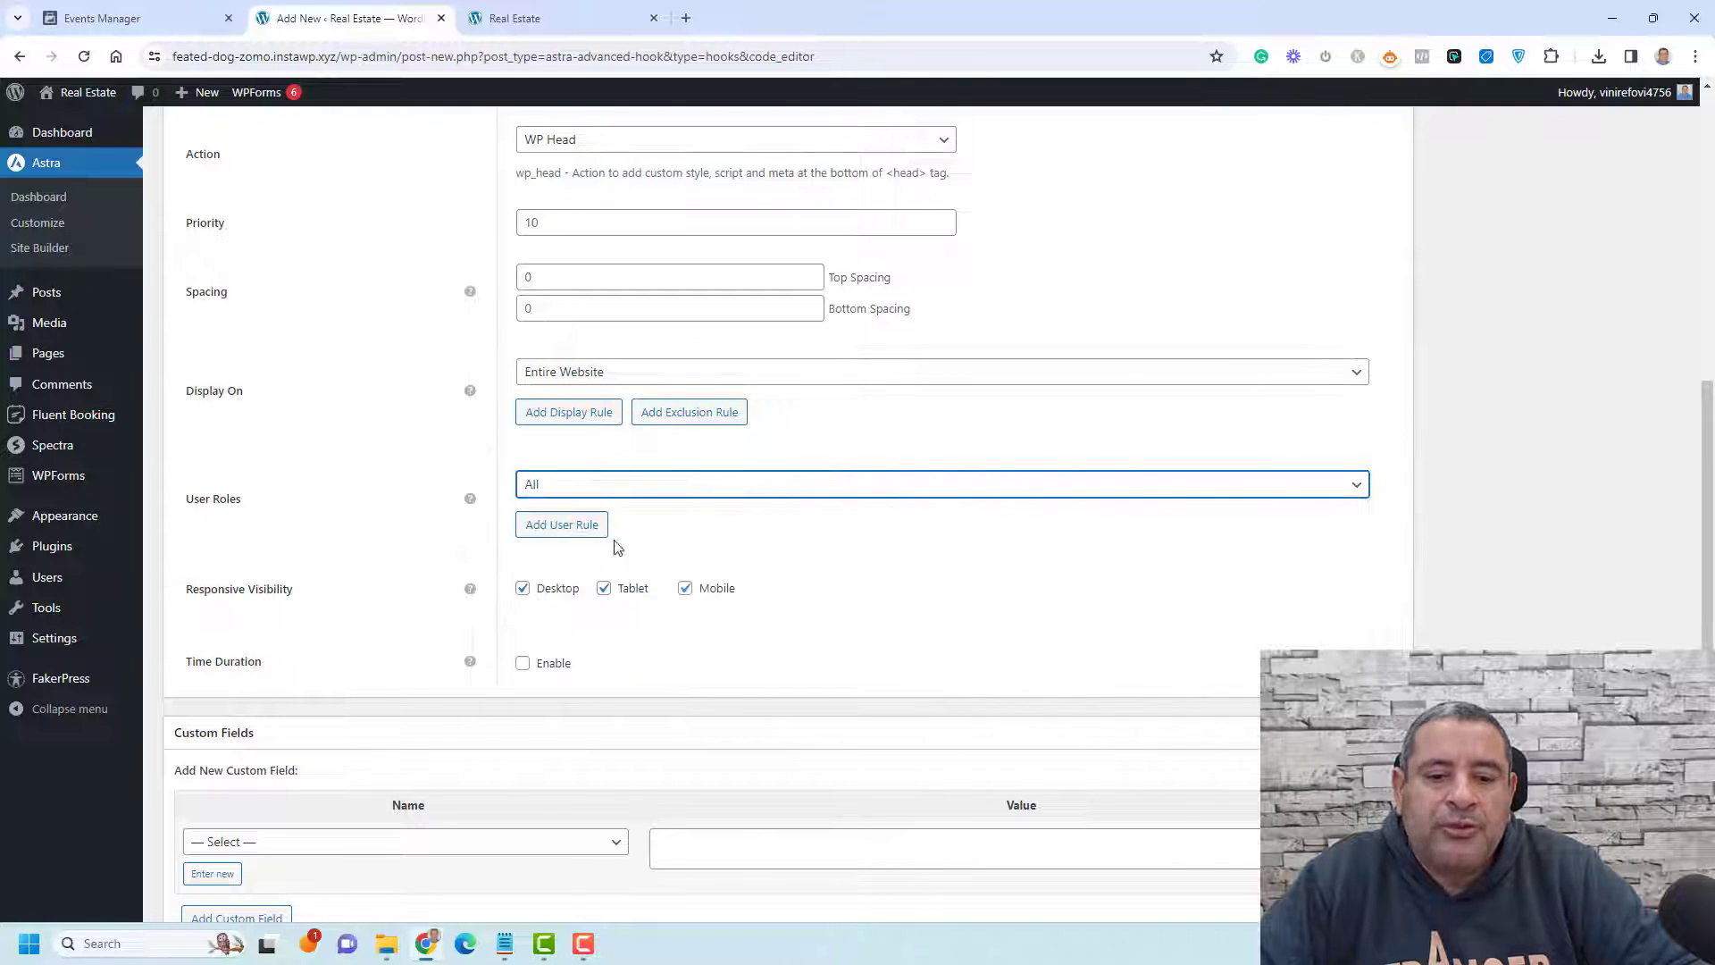
pyautogui.scroll(1, 1441, 489)
pyautogui.scroll(3, 1441, 488)
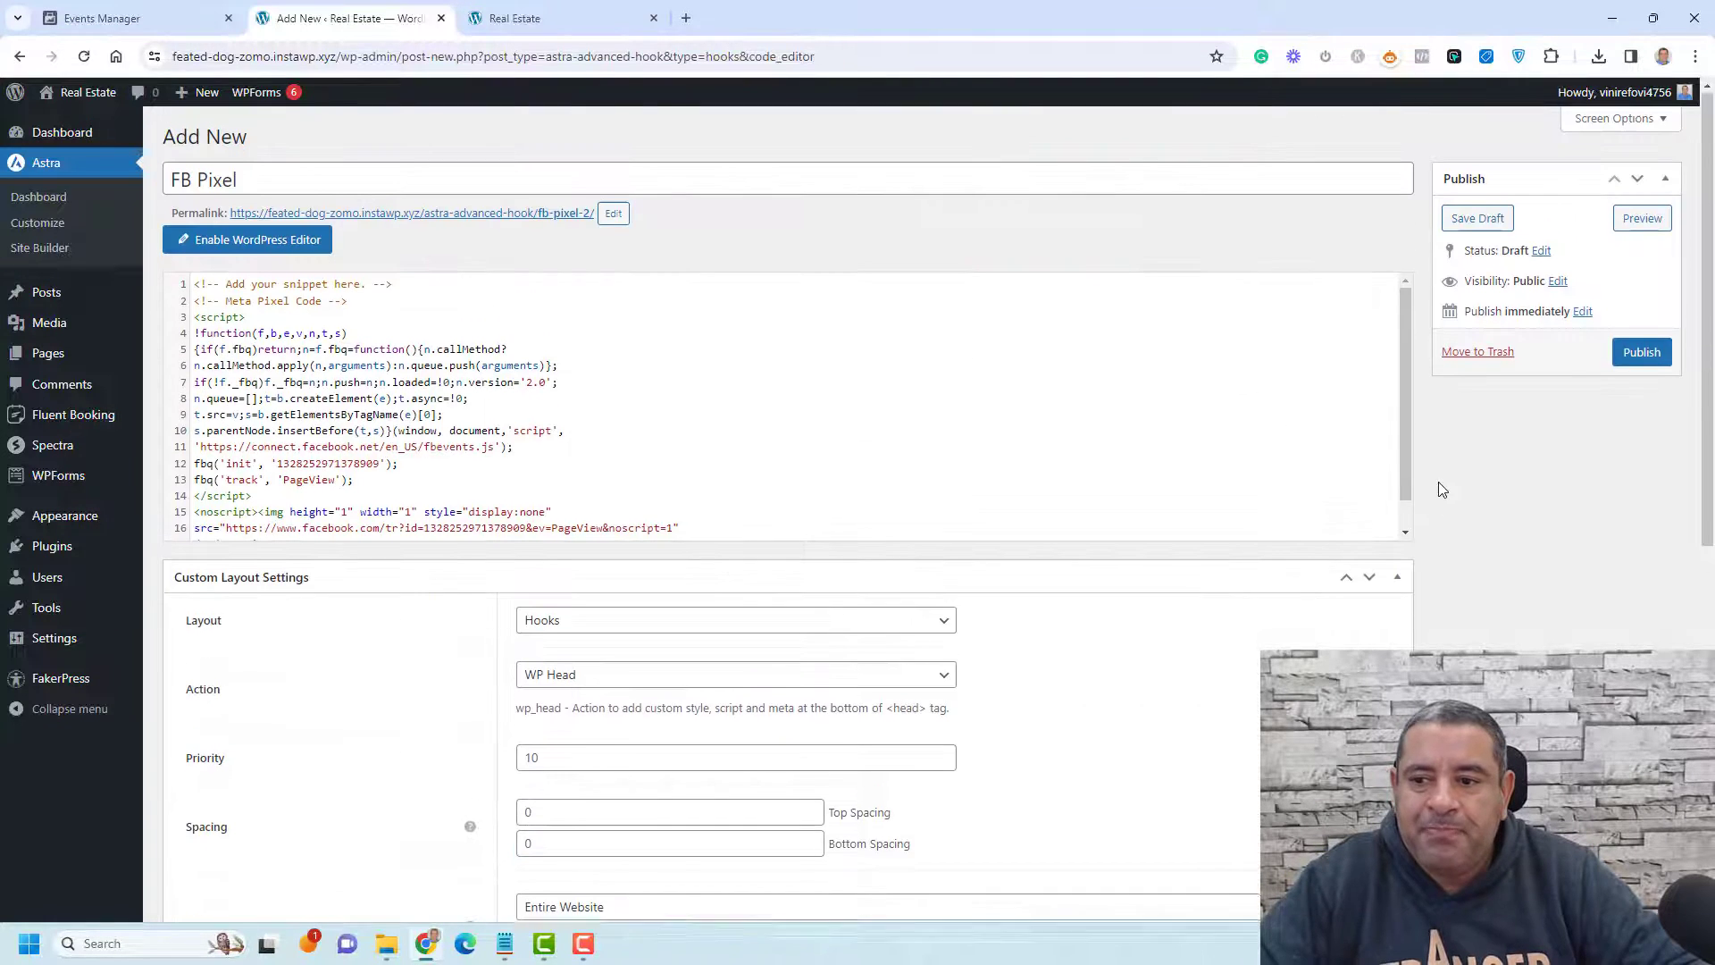
# Step: Publish the FB Pixel hook and switch to the live Real Estate site
pyautogui.click(1640, 352)
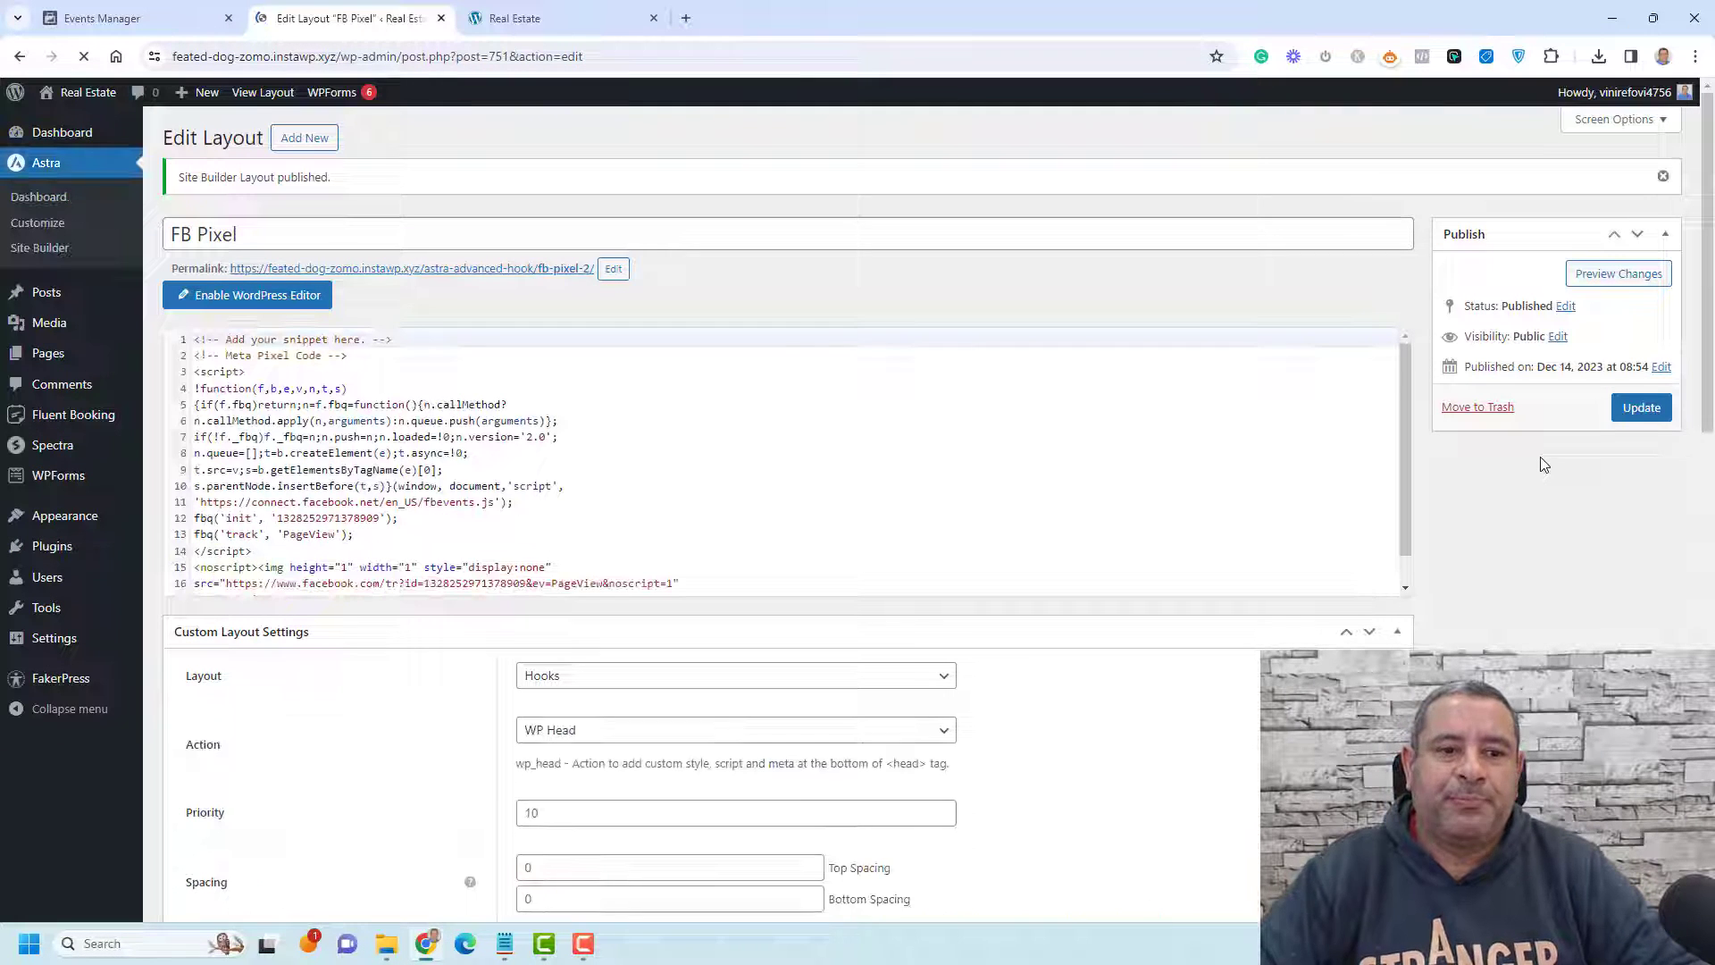
pyautogui.click(549, 31)
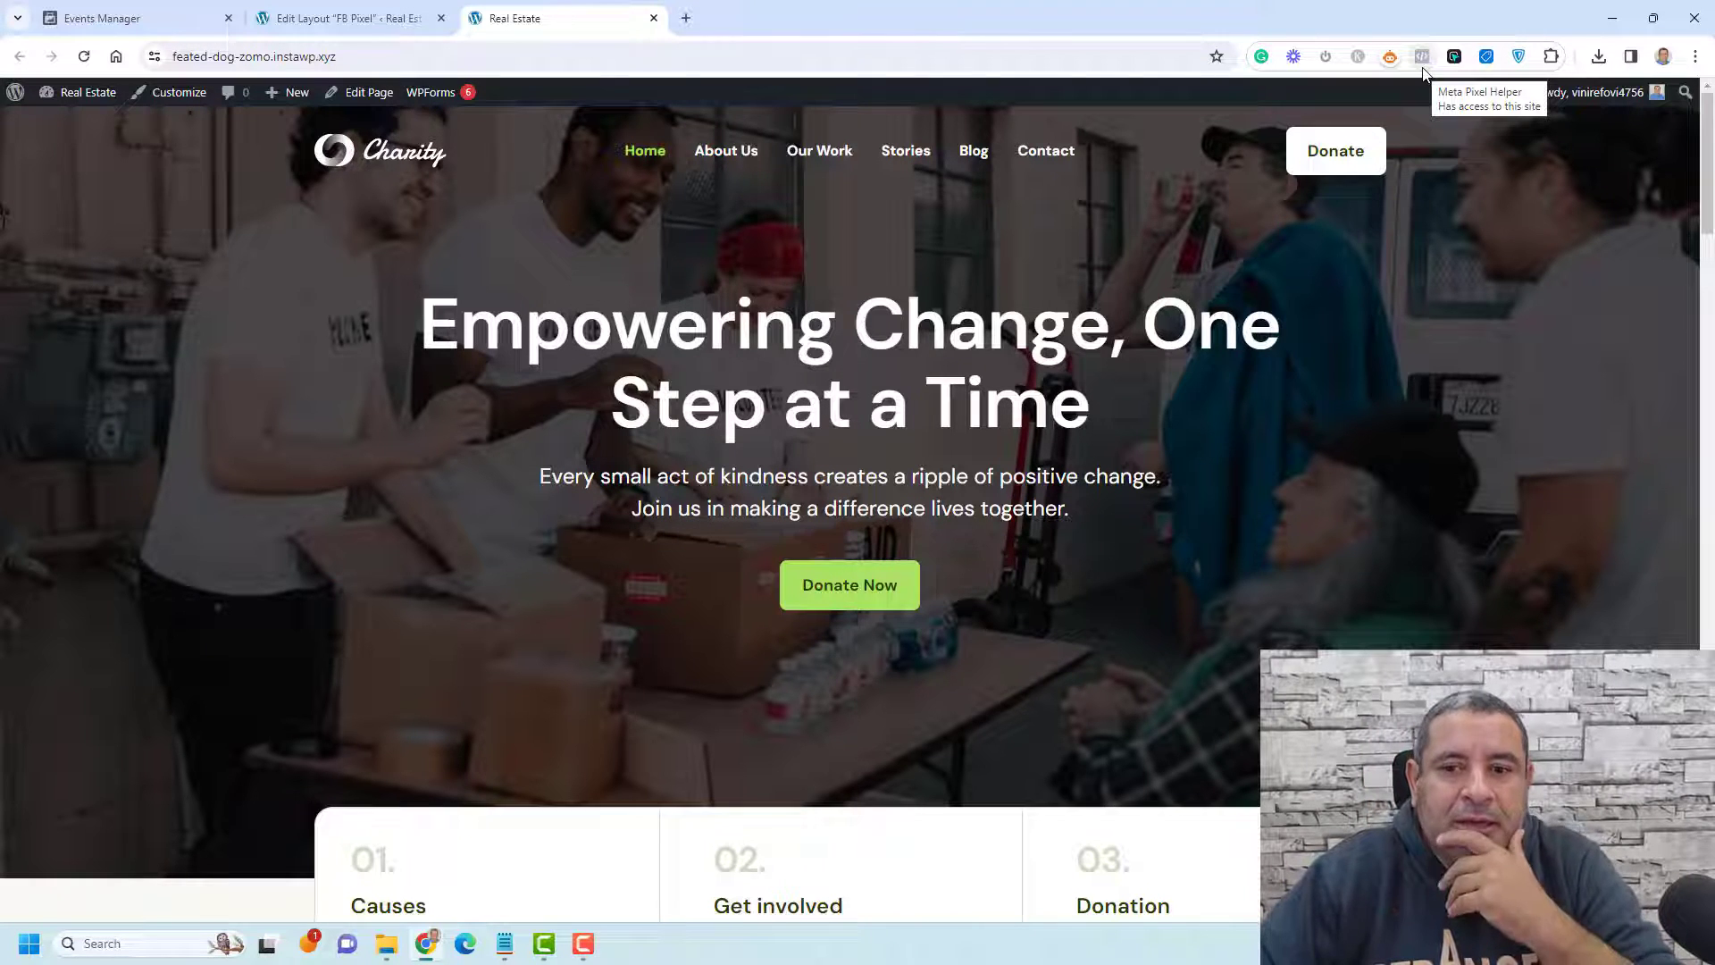
# Step: Reload the homepage and confirm Meta Pixel Helper detects one pixel with a PageView event
pyautogui.click(84, 58)
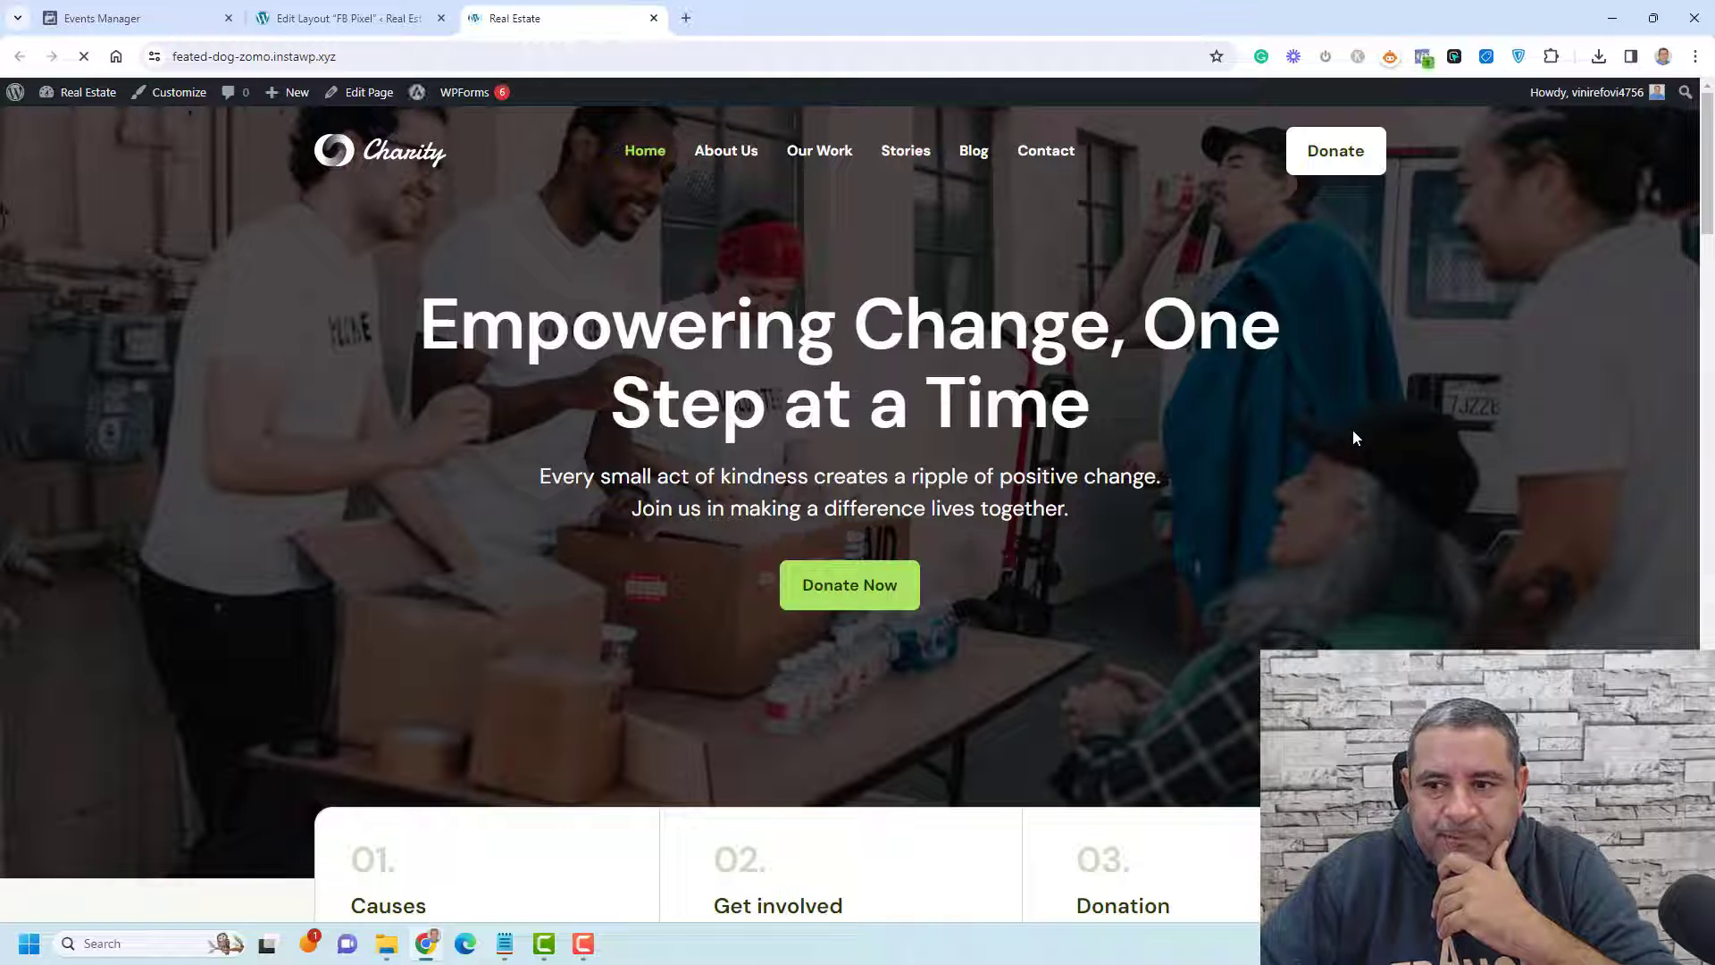
pyautogui.click(1423, 59)
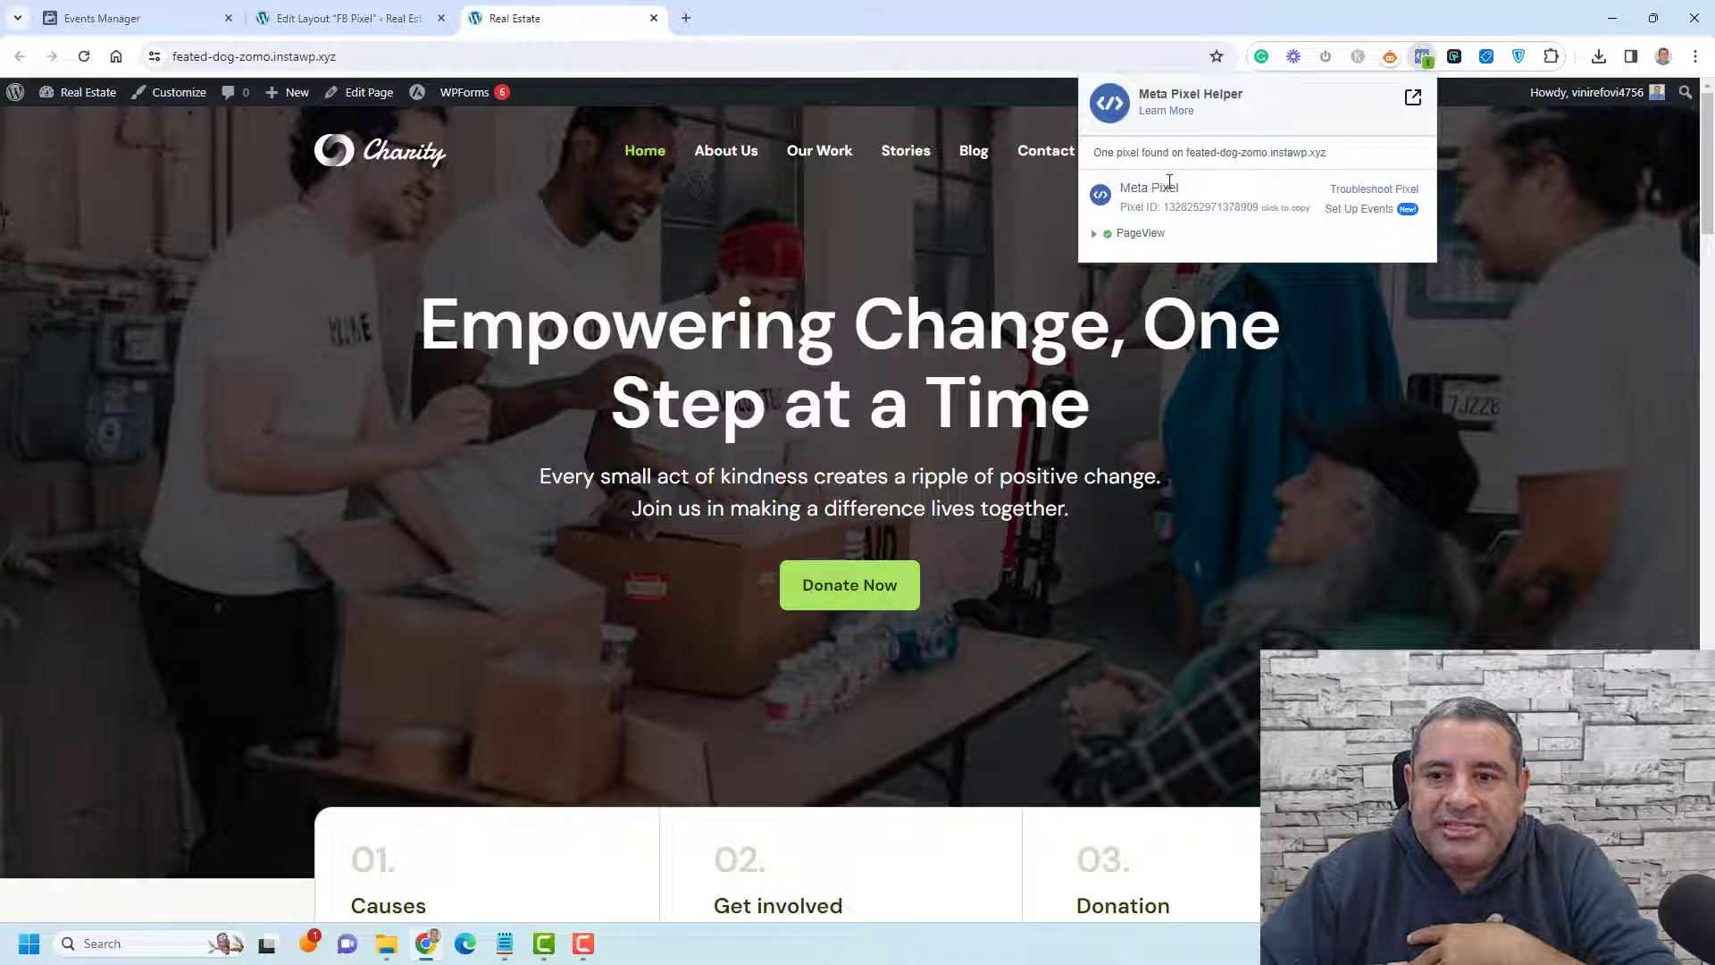
pyautogui.moveTo(1132, 189); pyautogui.dragTo(1209, 197)
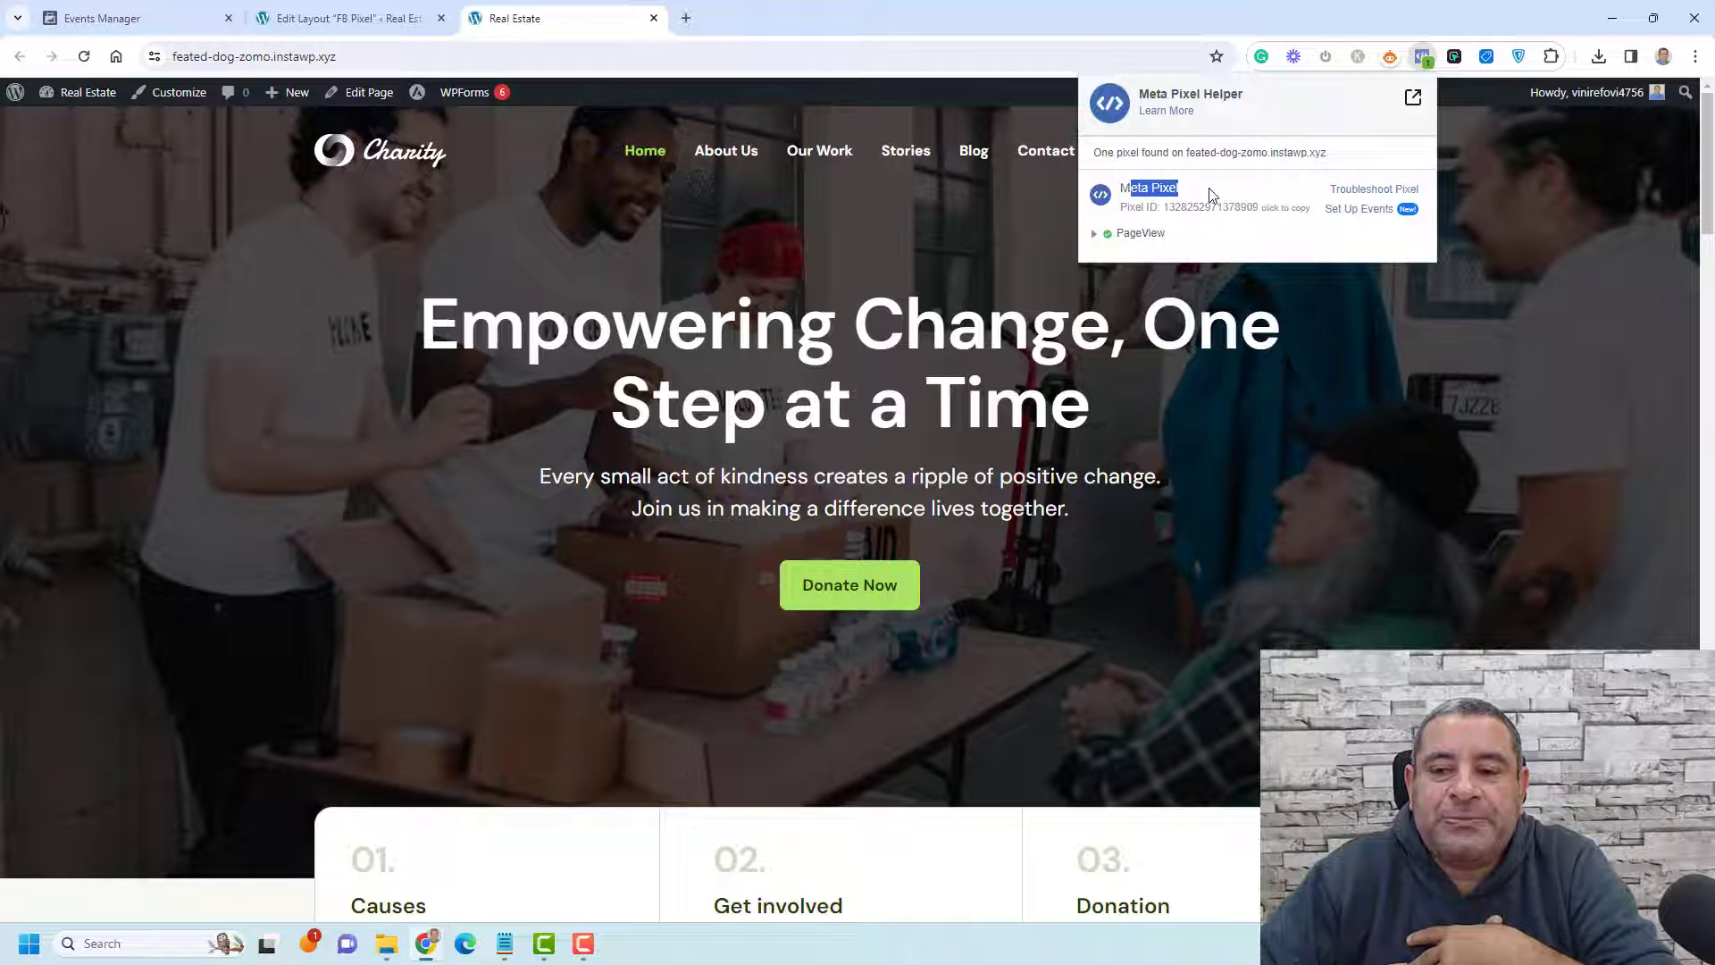
pyautogui.click(1315, 387)
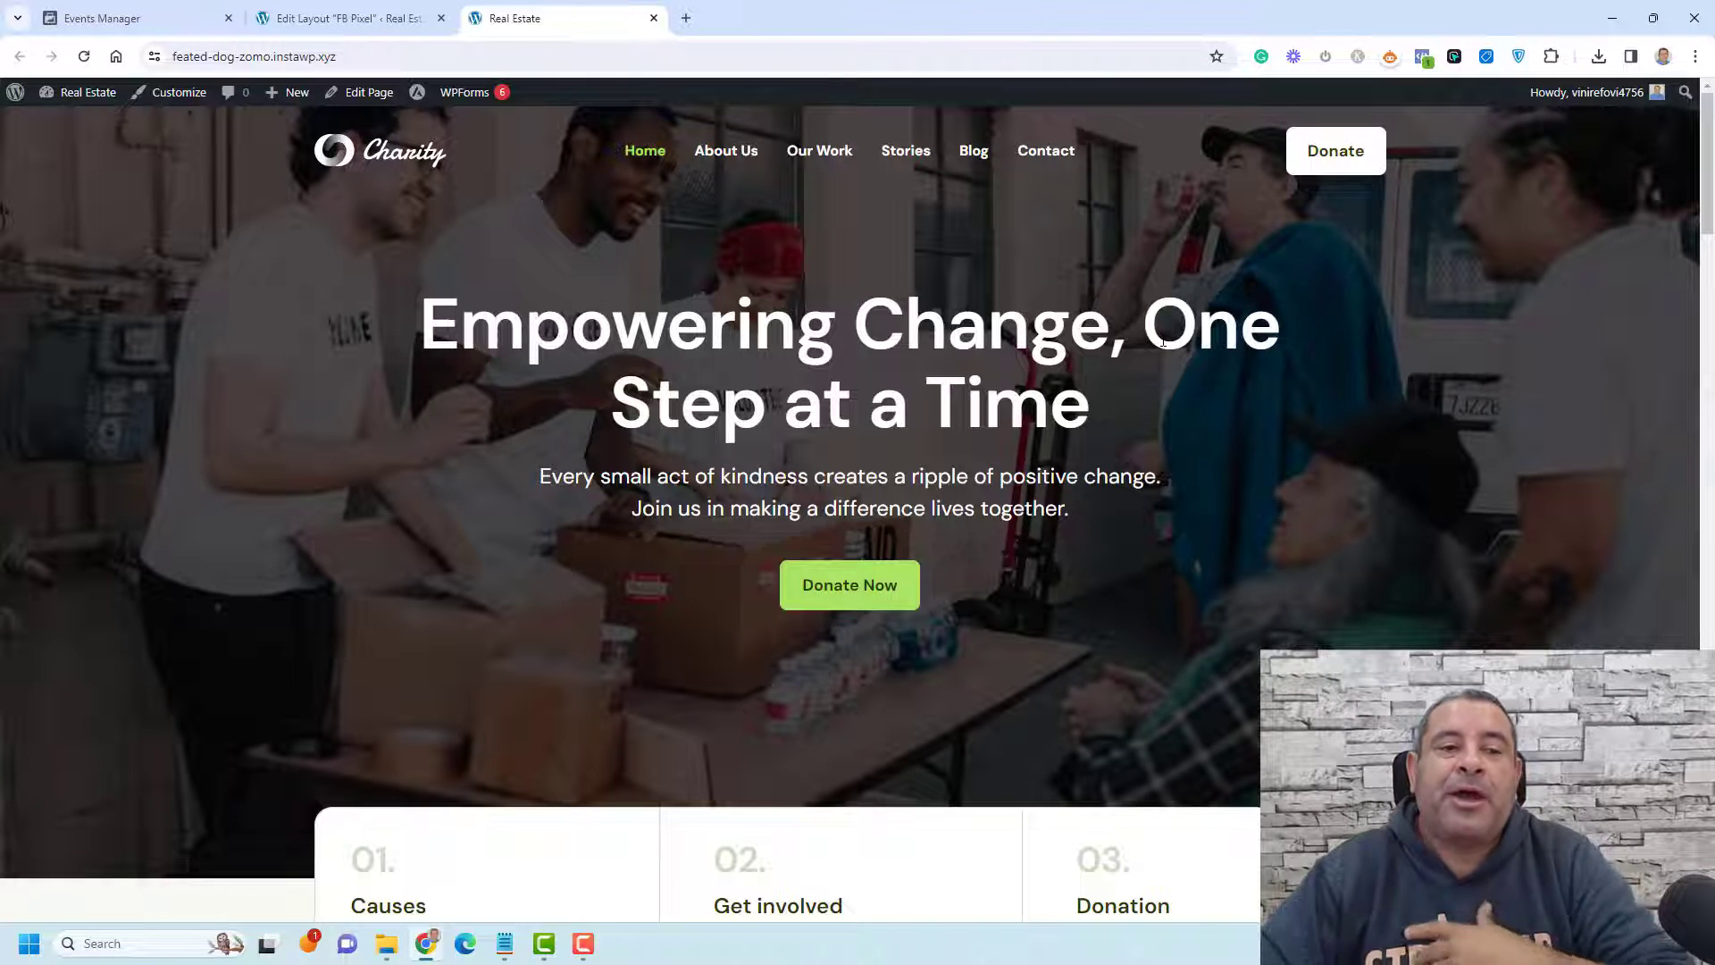
# Step: Navigate to the About Us page and confirm Pixel Helper detects the pixel there too
pyautogui.click(121, 20)
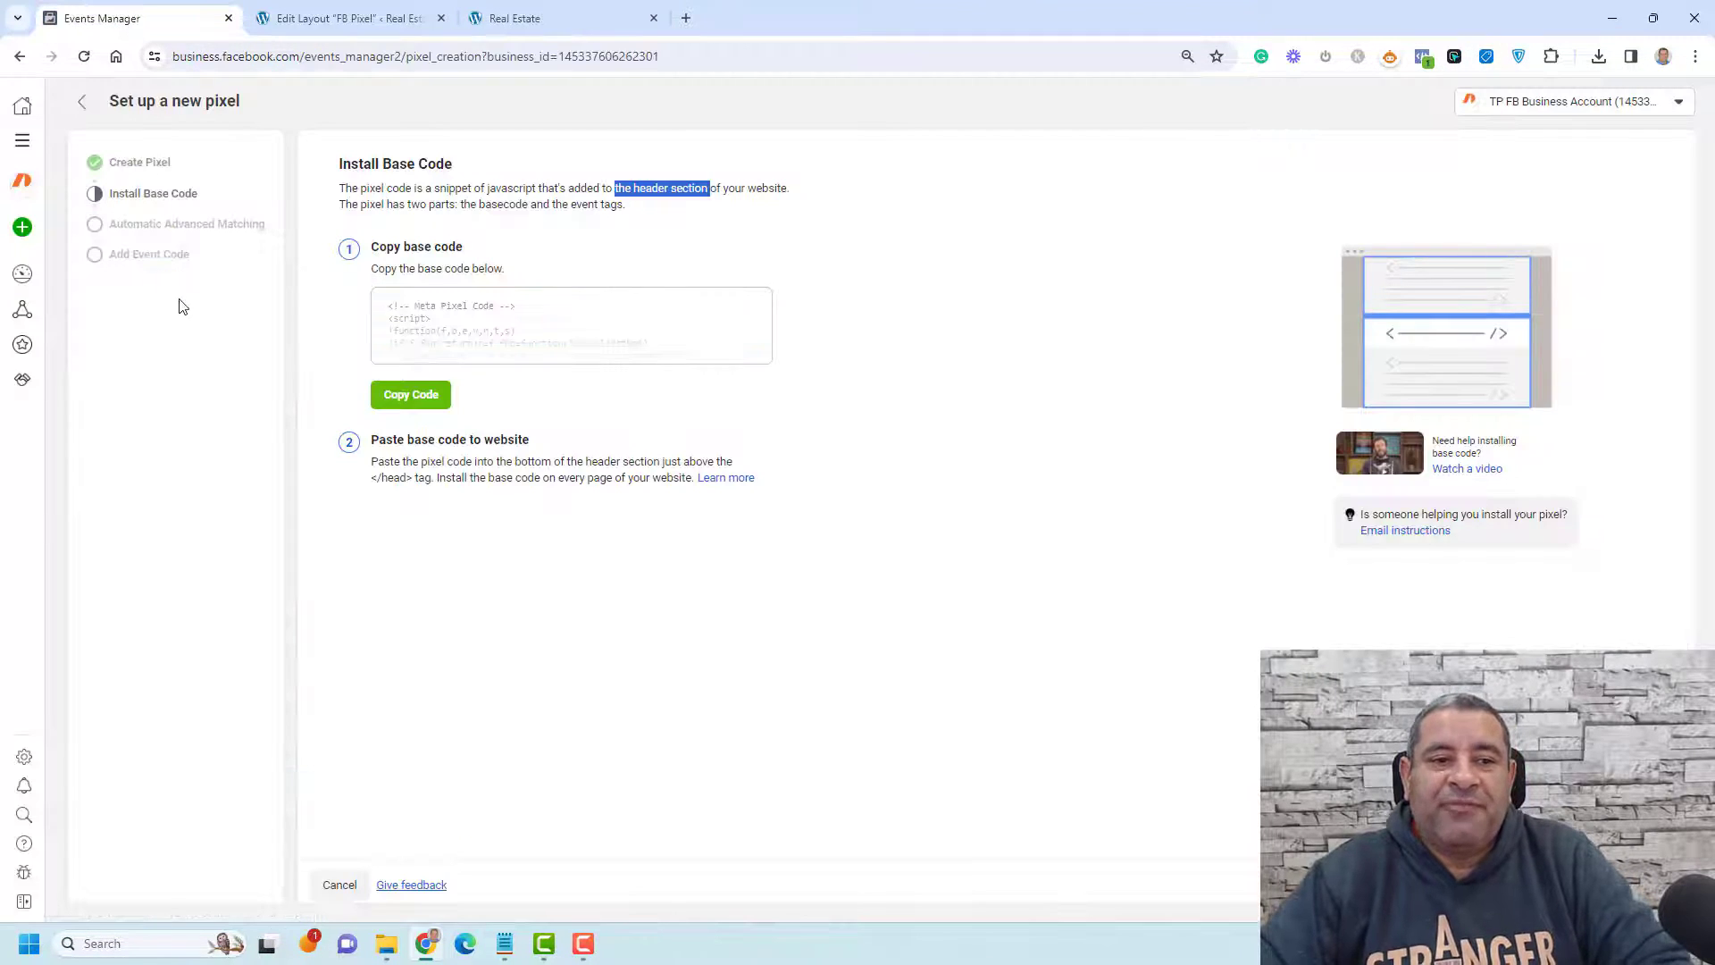
pyautogui.click(533, 25)
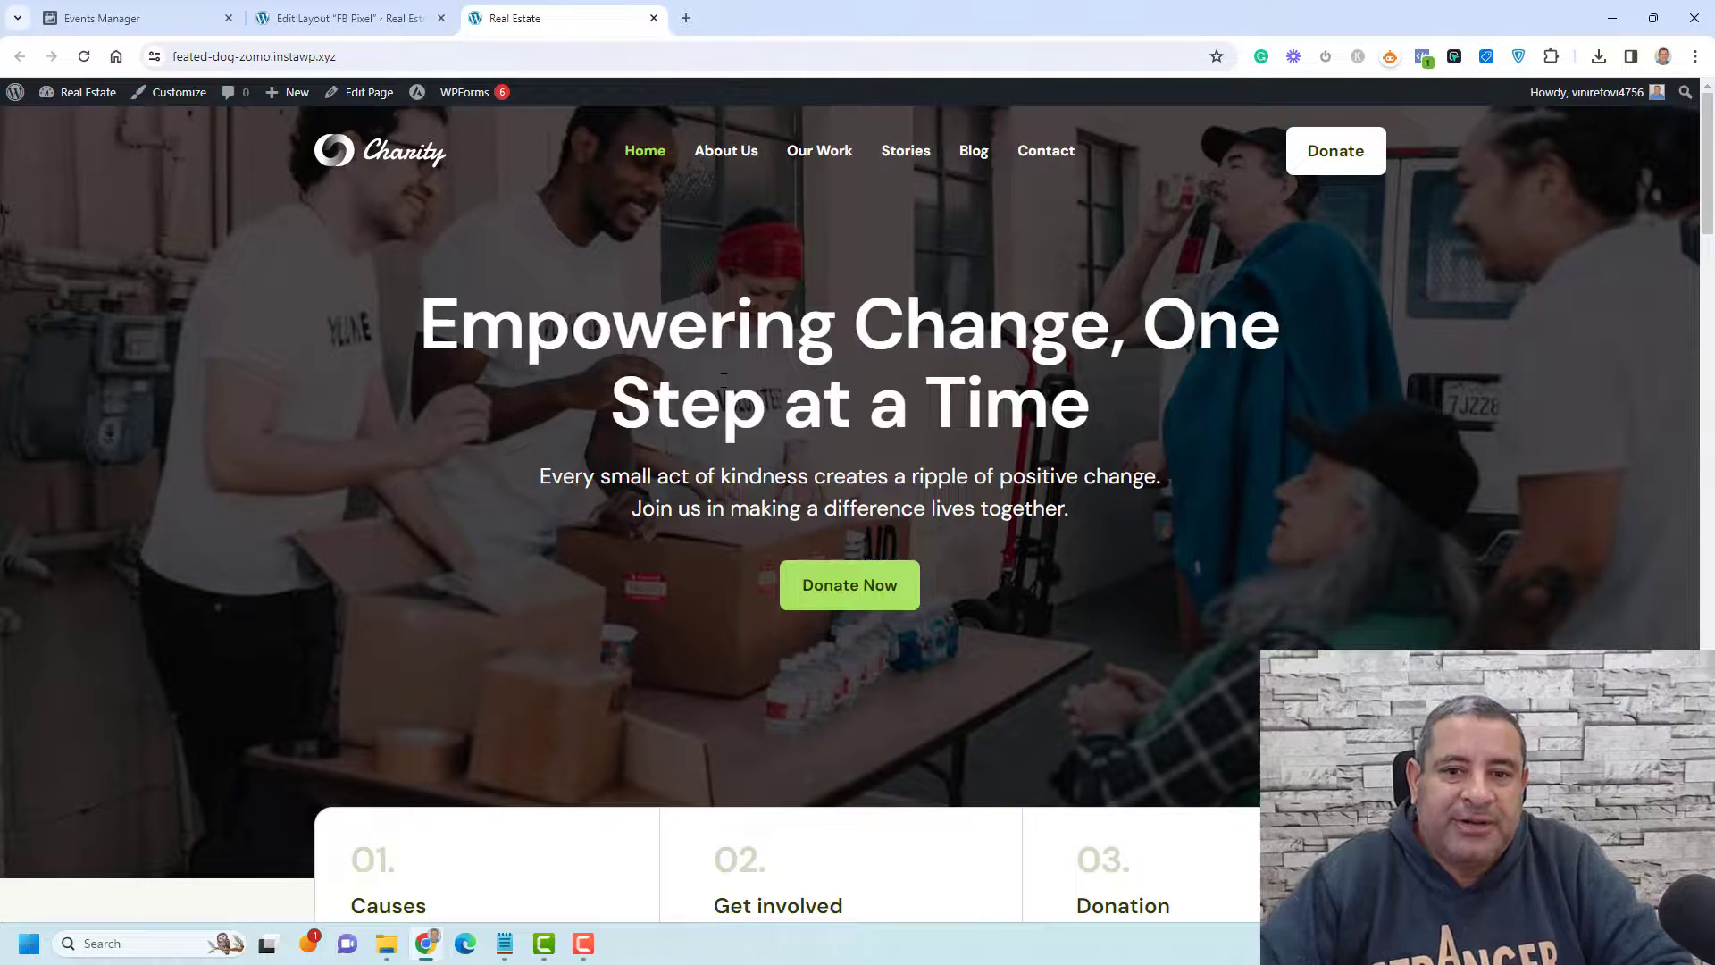
pyautogui.click(707, 159)
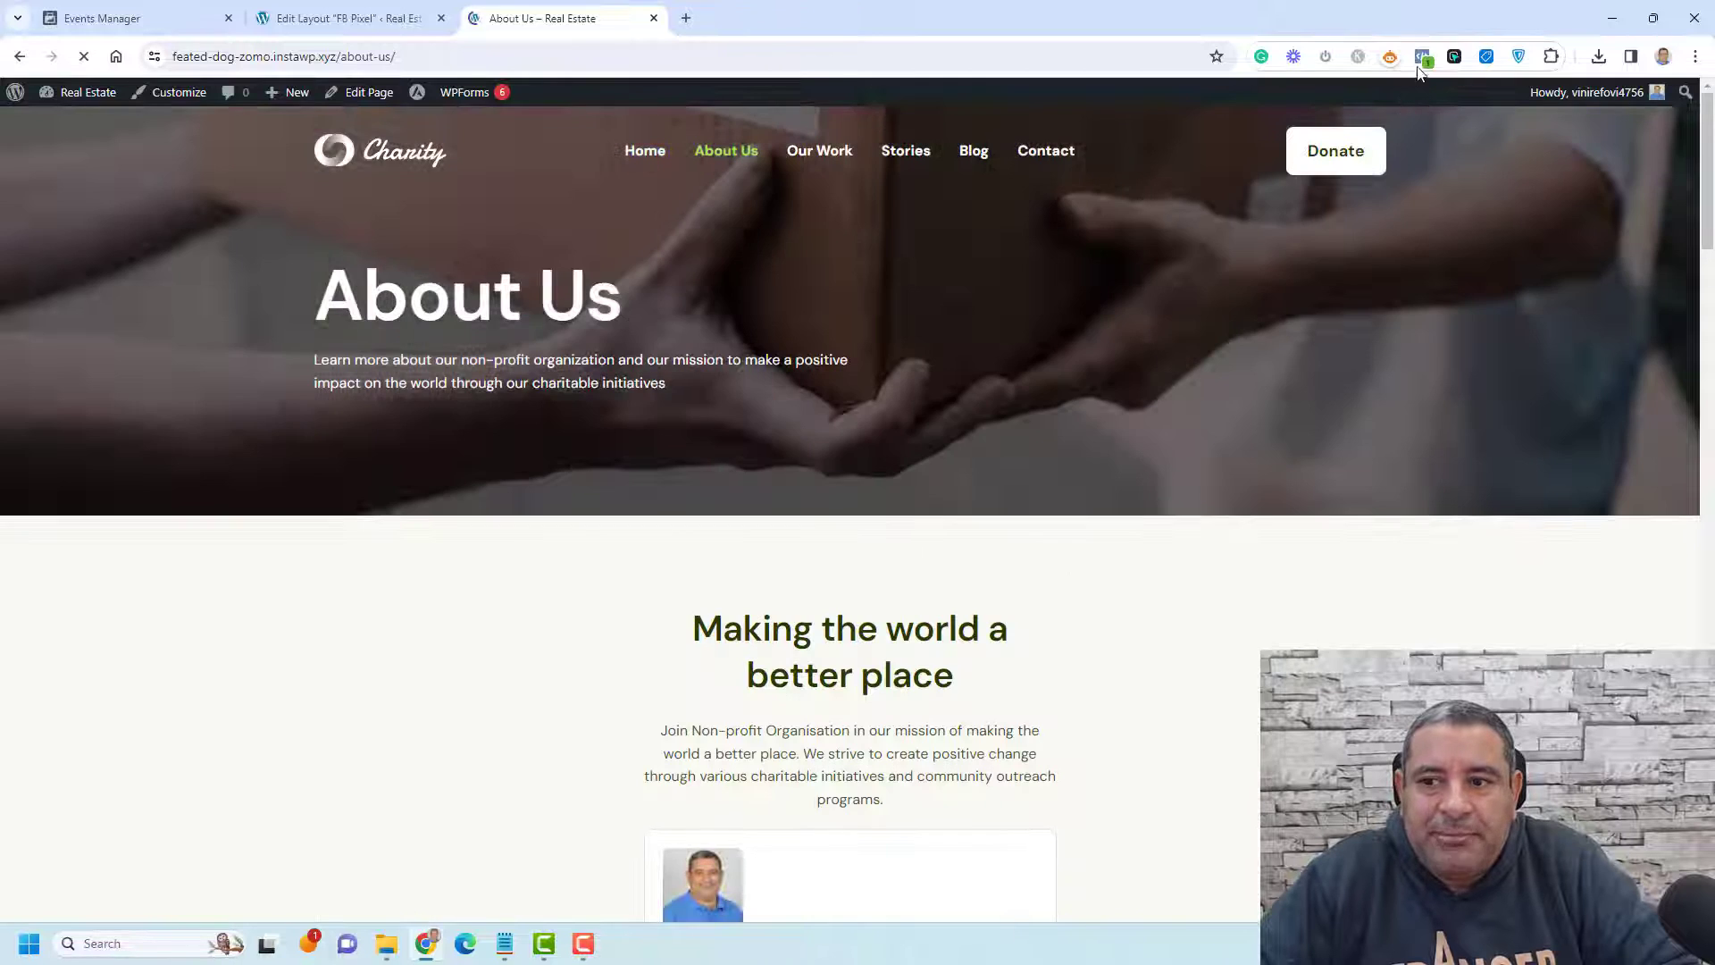
pyautogui.click(1421, 55)
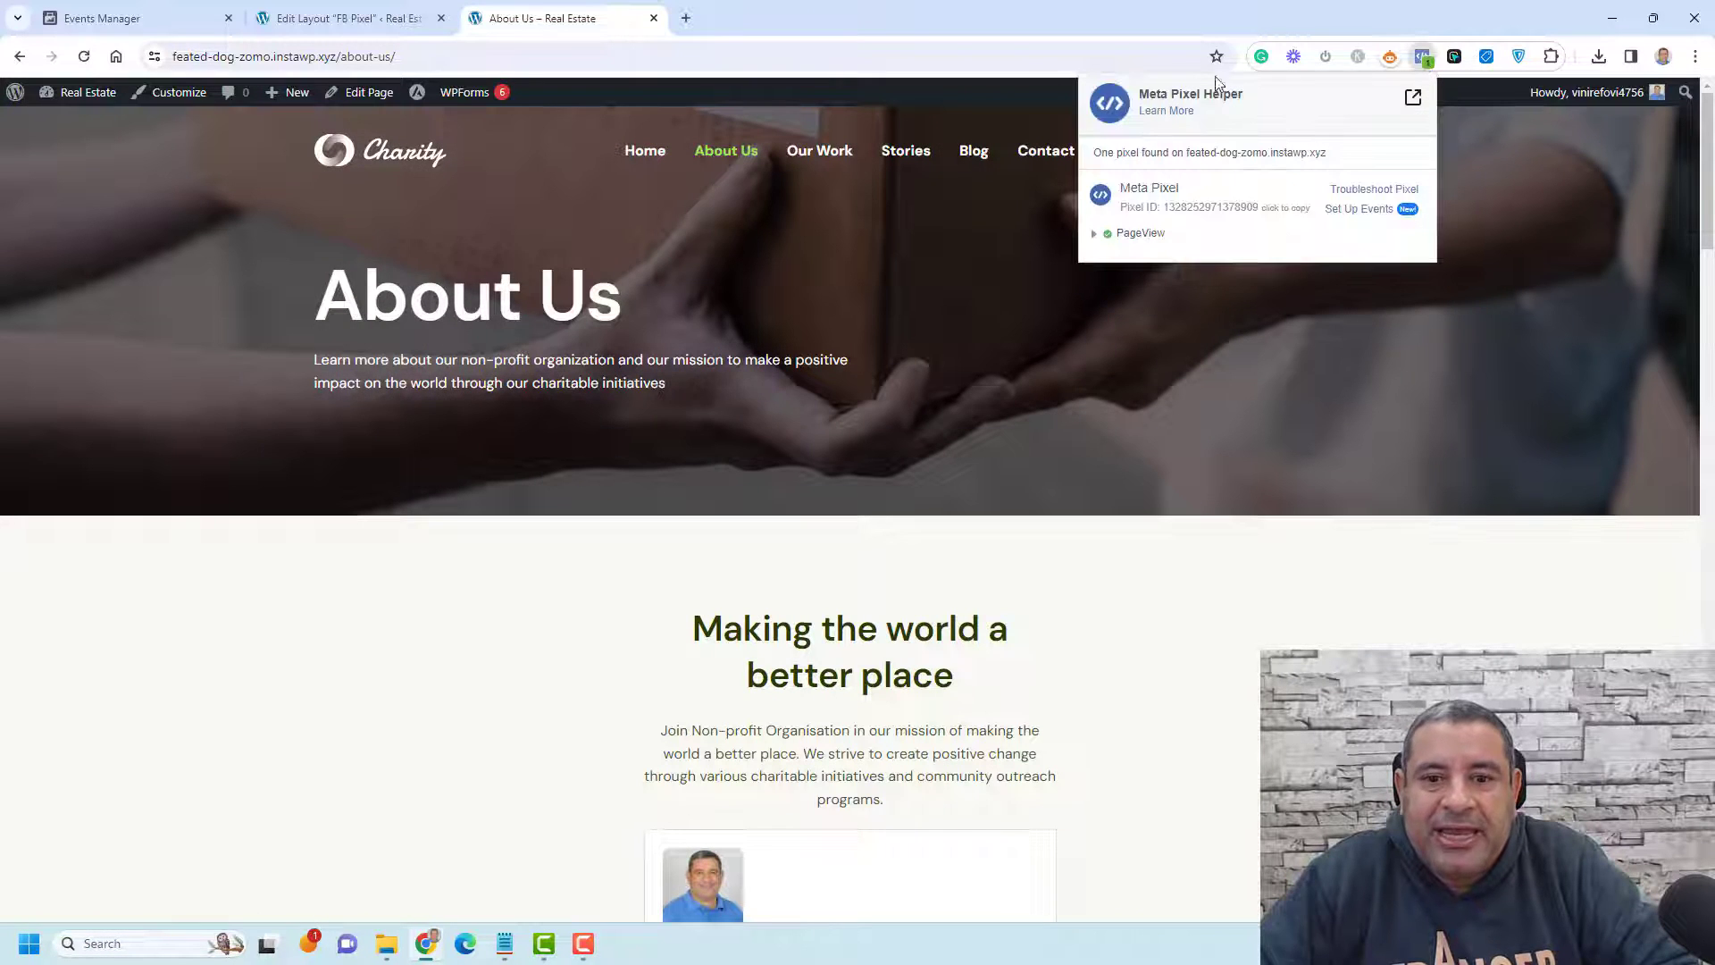
pyautogui.click(789, 377)
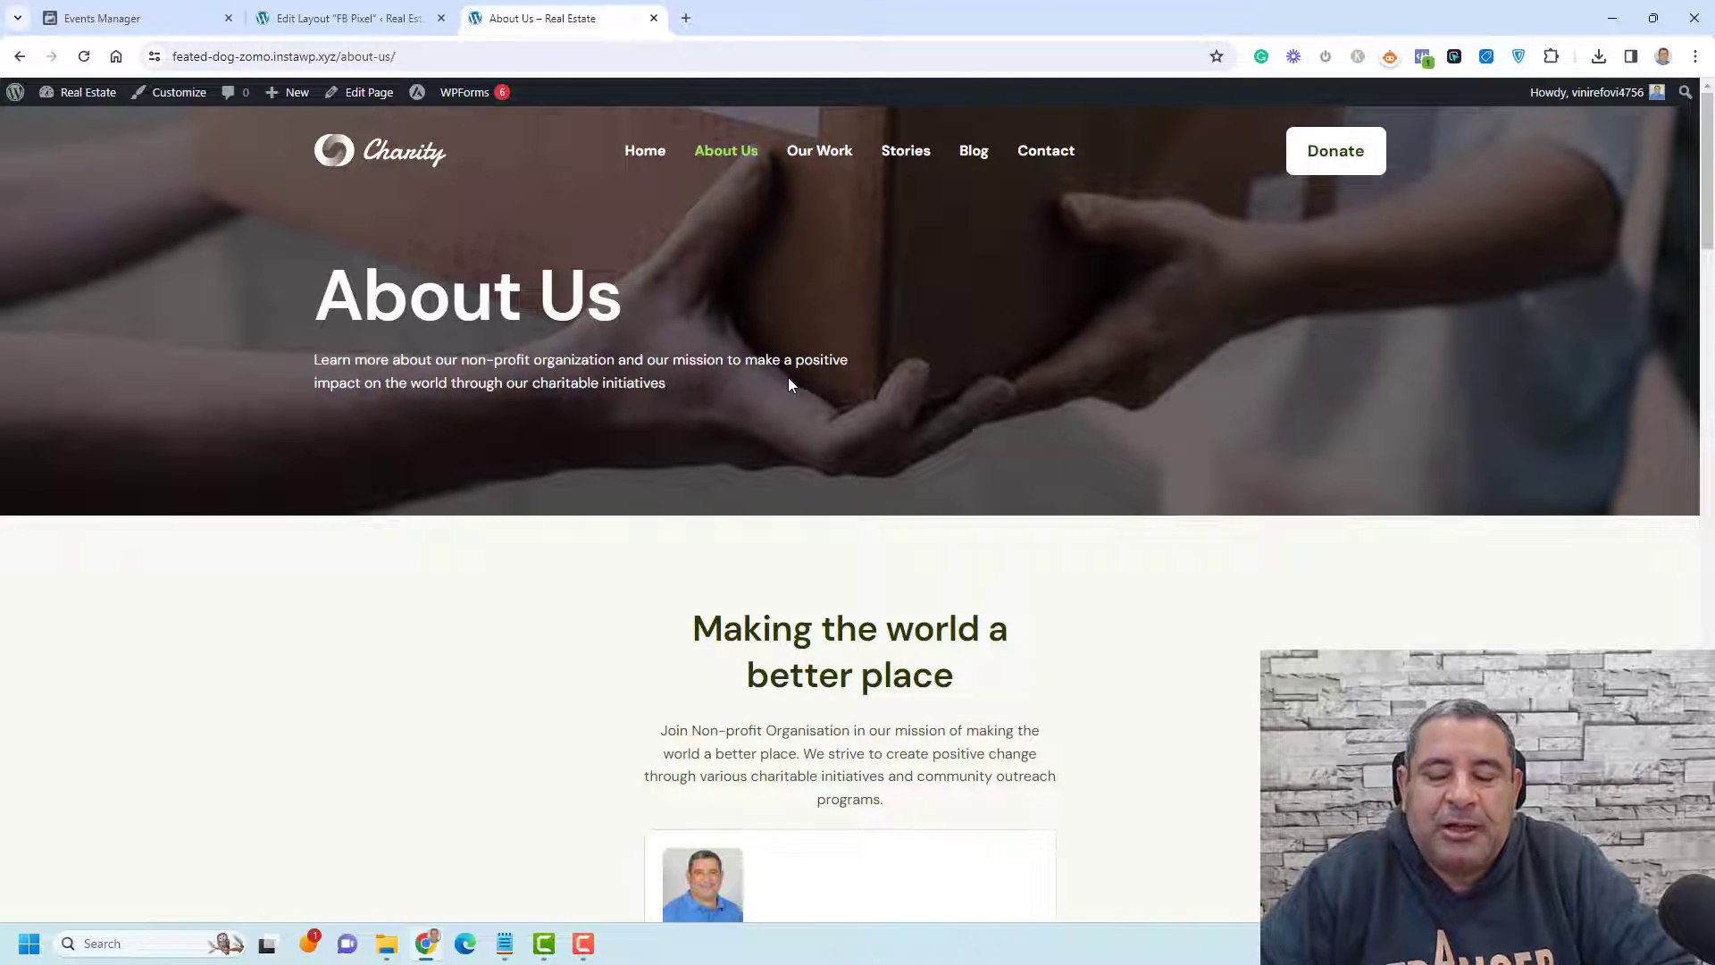